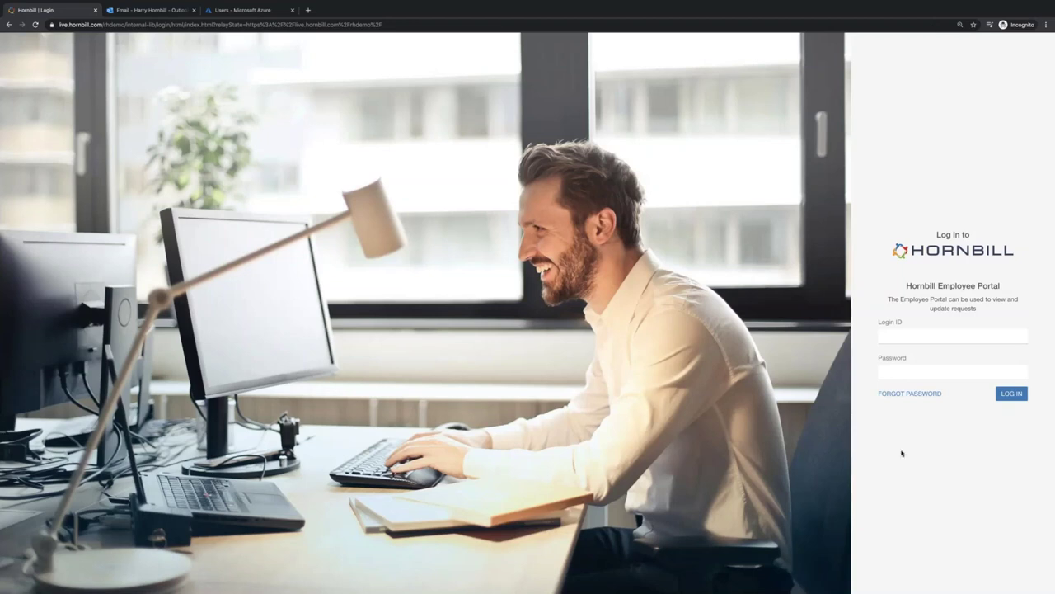
- Sign in to the Employee Portal with the login ID and expand HR's Manage My Talent services
click(891, 334)
text(tomb)
key(Tab)
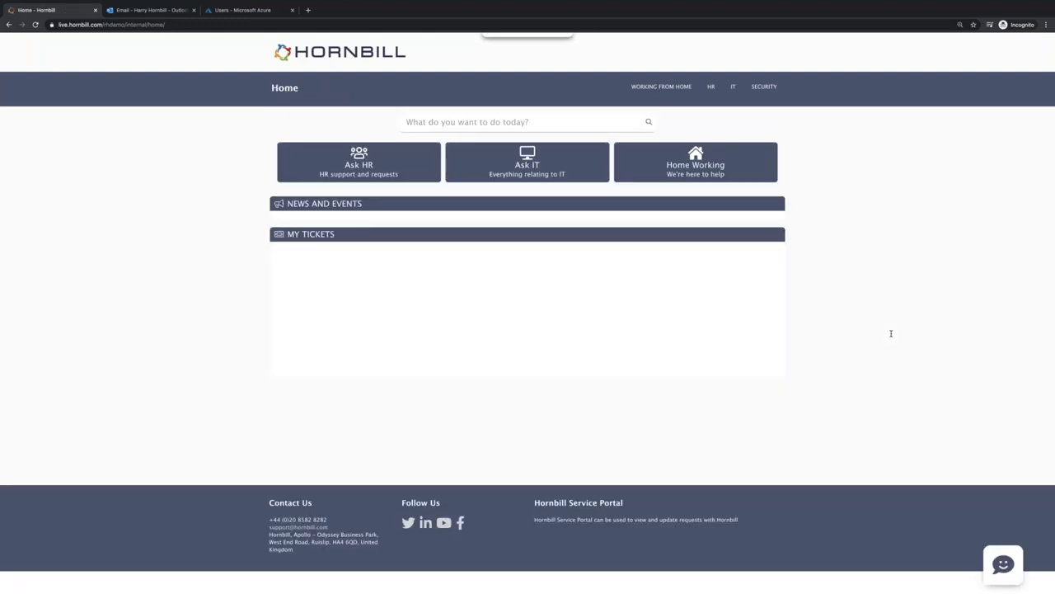
click(711, 87)
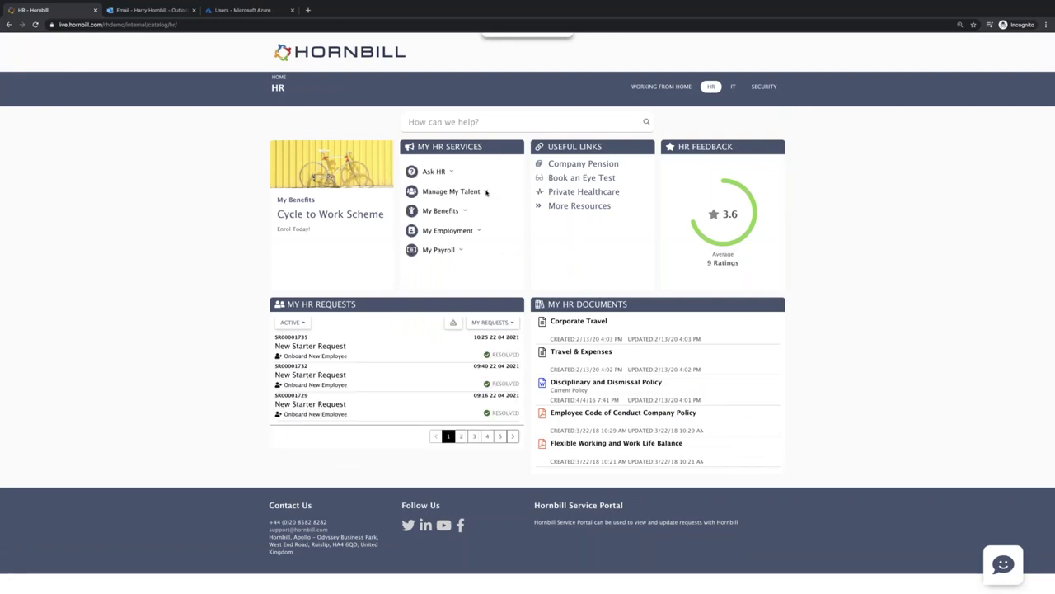
click(486, 192)
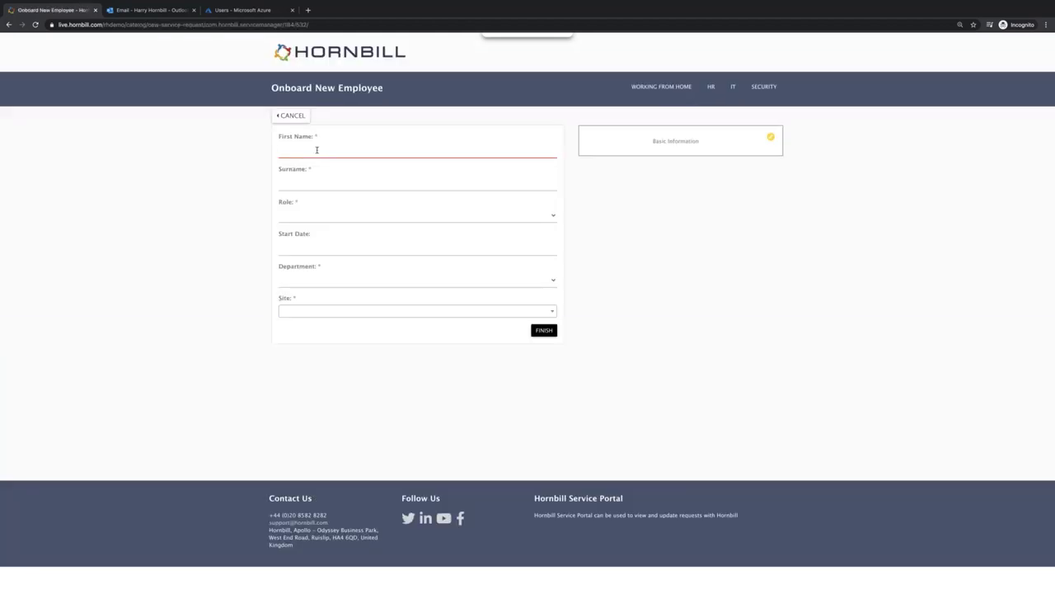
- Enter the new employee's first name and surname
key(Tab)
- Set role Account Manager, start date 30 April 2021, department Sales, site Leeds, and continue
click(298, 218)
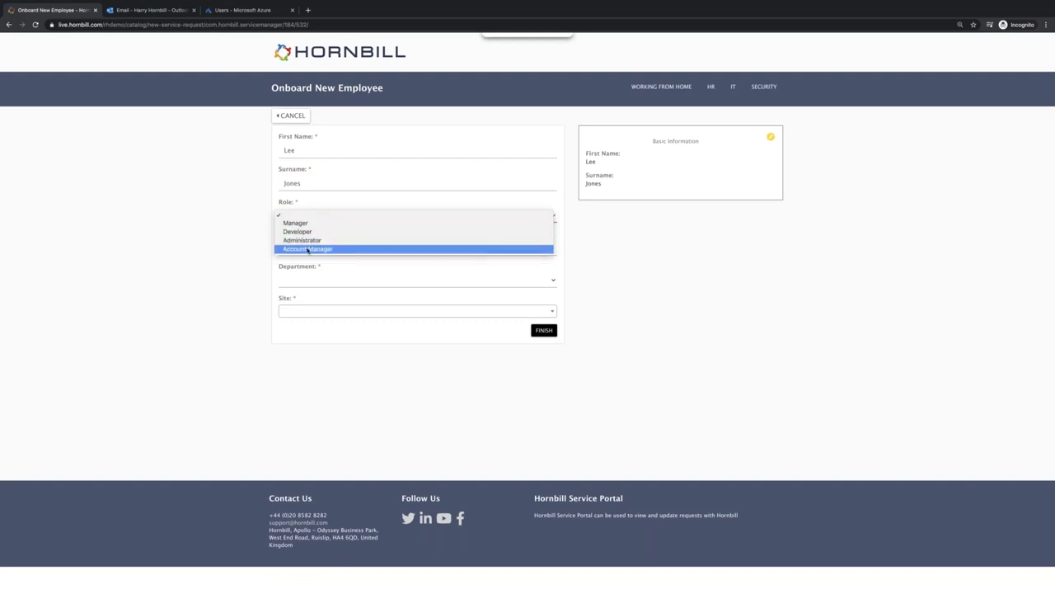
click(299, 247)
click(300, 247)
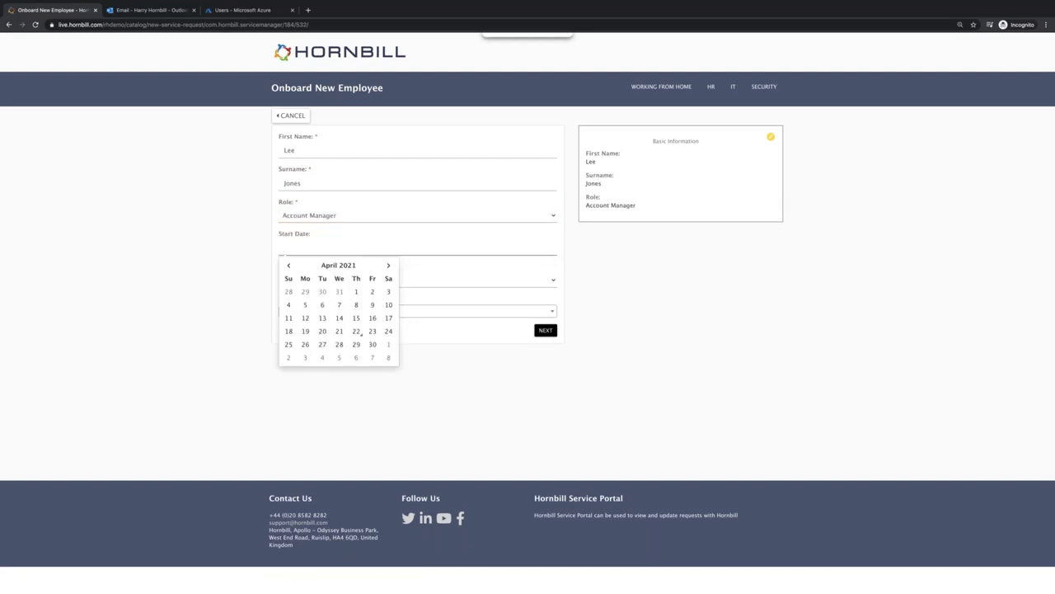
click(372, 345)
click(303, 280)
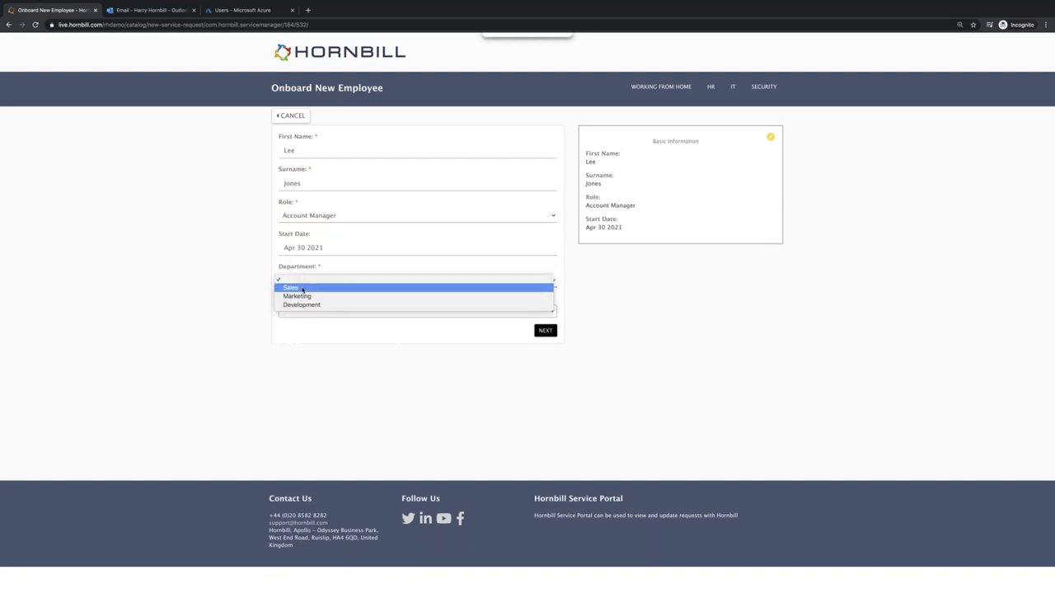
click(302, 288)
click(300, 310)
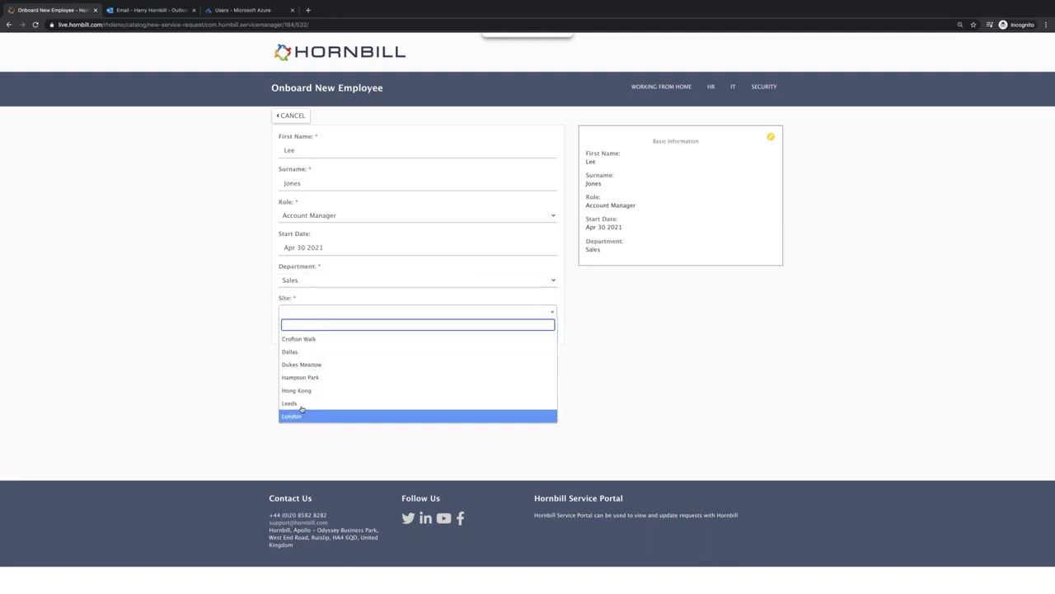
click(302, 413)
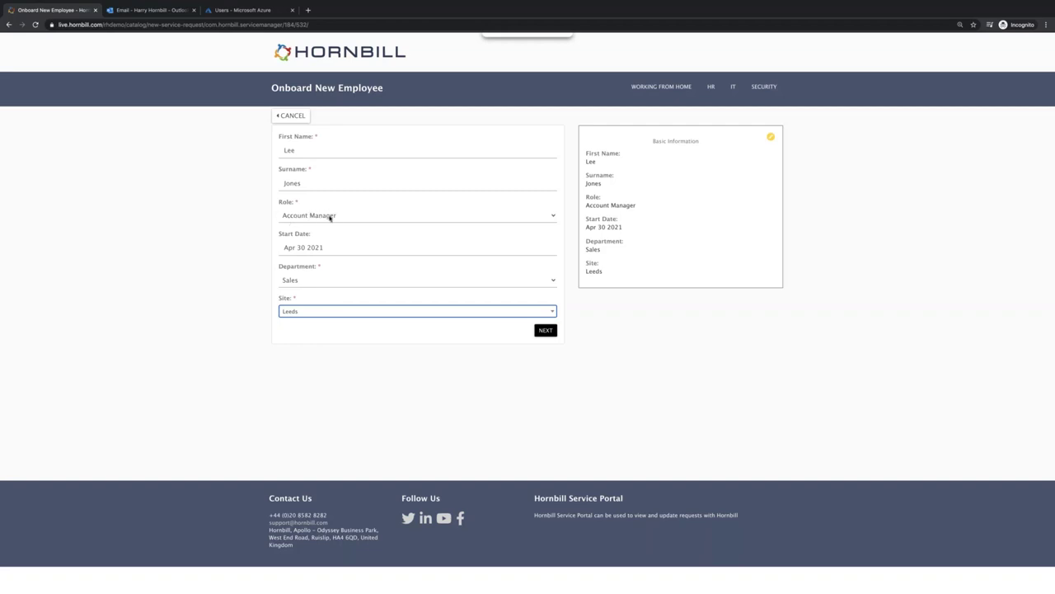
click(545, 330)
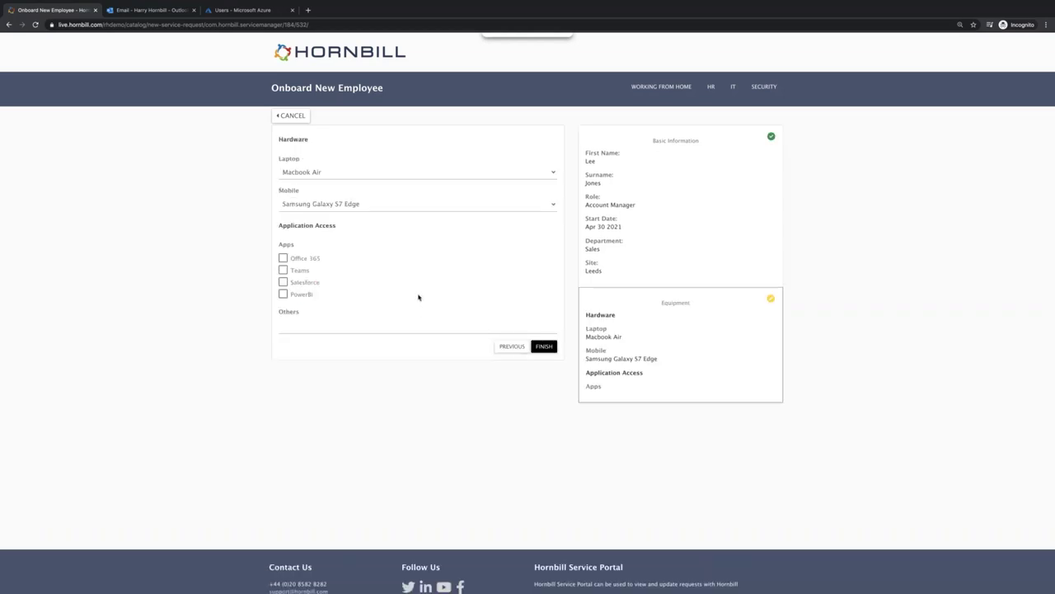
- Tick PowerBi under Apps to request access for the new starter
click(283, 295)
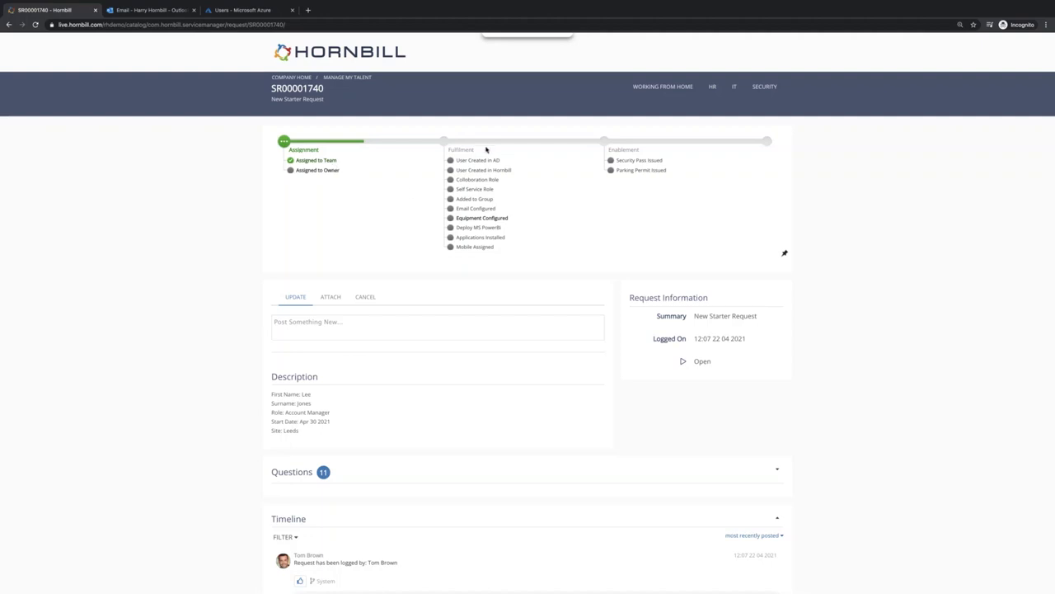
- On the analyst desktop, assign the new starter request to an analyst and select the new account details
key(ctrl+Right)
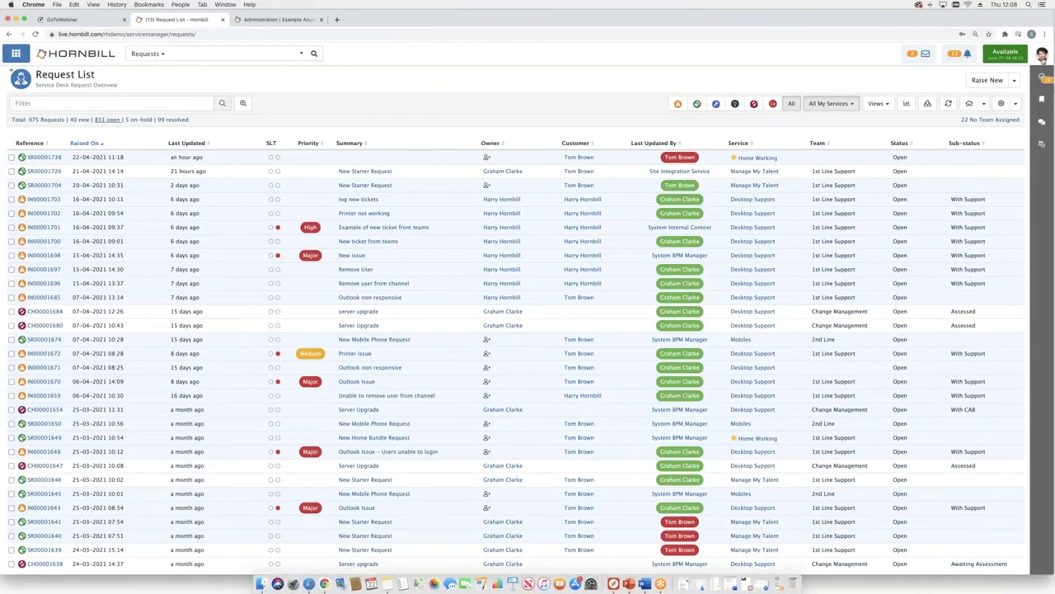
click(948, 61)
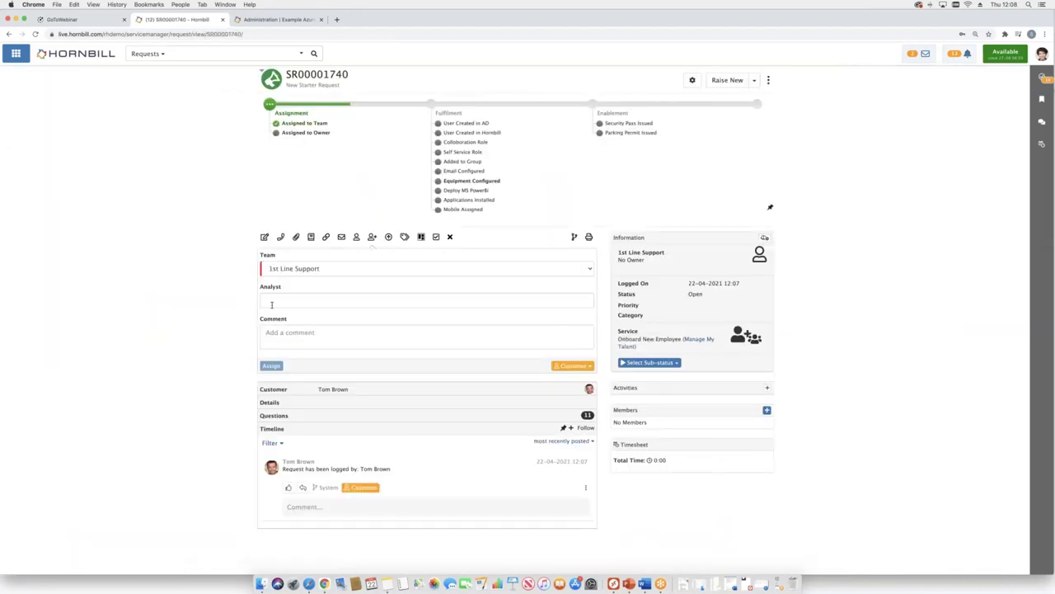
click(271, 304)
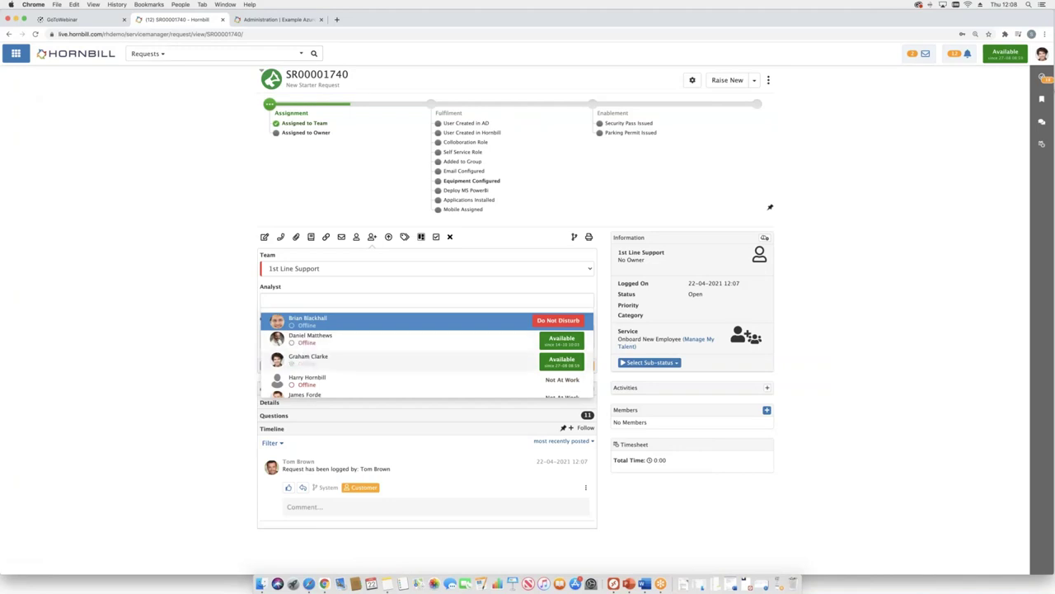
click(305, 360)
click(271, 378)
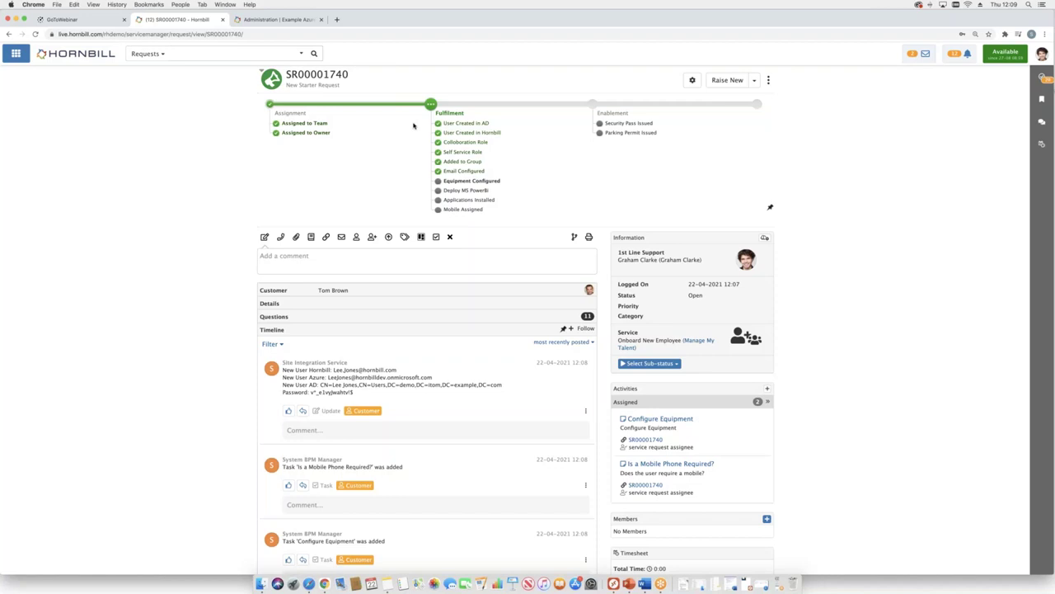
drag(283, 369, 503, 394)
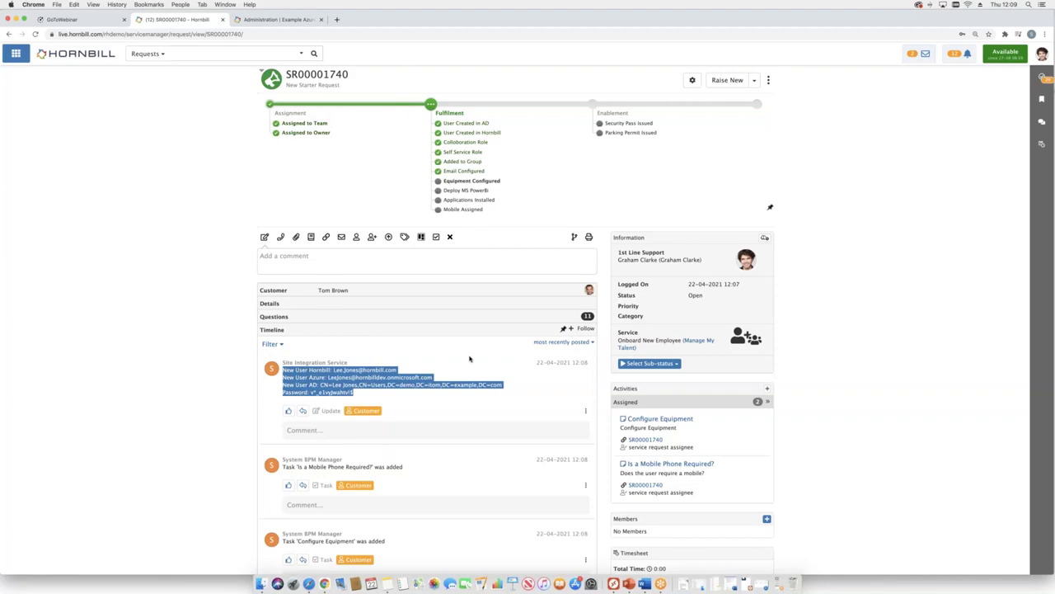
key(ctrl+Right)
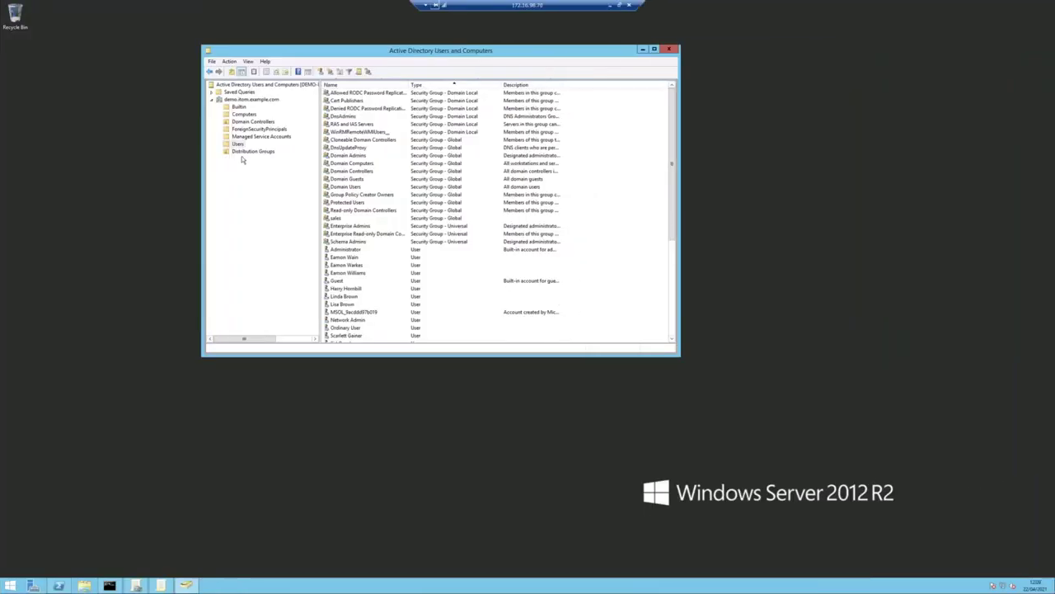
- Refresh Users in Active Directory and check the sales group's Members list for the new account
click(240, 151)
click(238, 143)
click(276, 72)
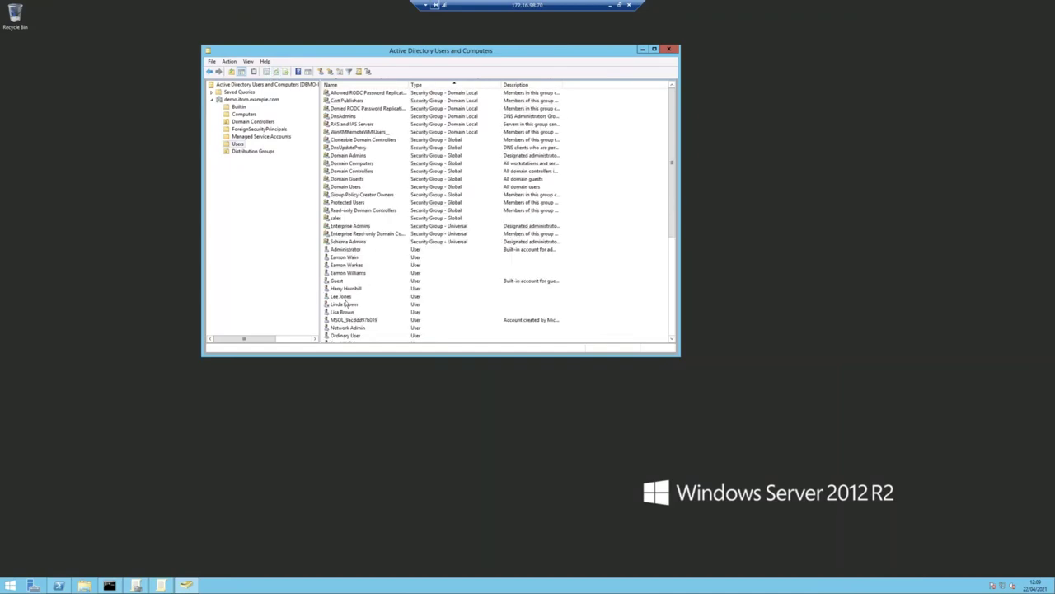
click(341, 296)
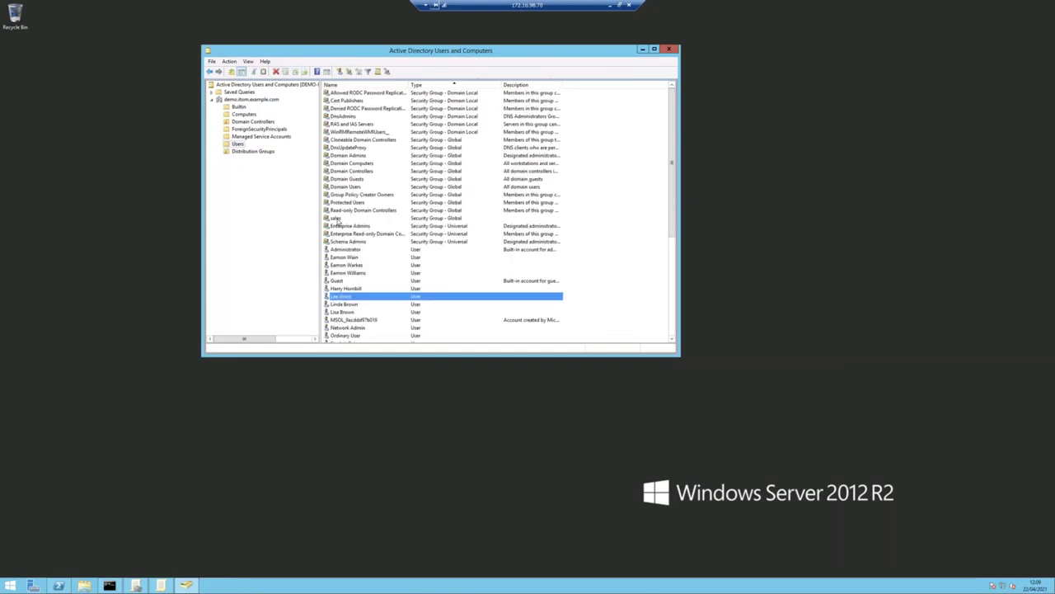
double_click(336, 217)
click(160, 49)
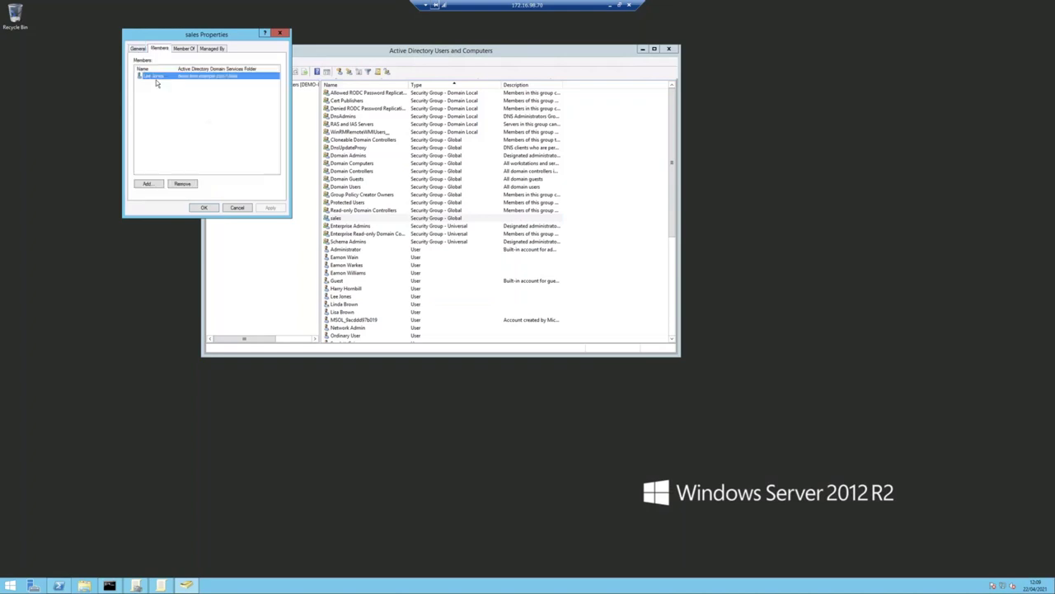
click(236, 209)
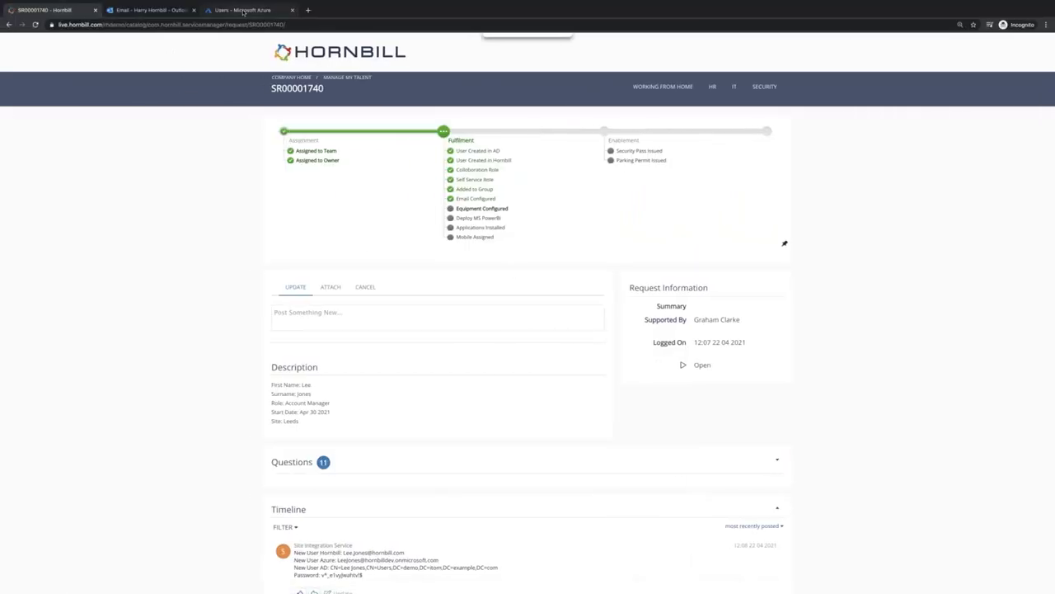
- Search the Azure user list for the new starter by name
click(244, 12)
click(153, 134)
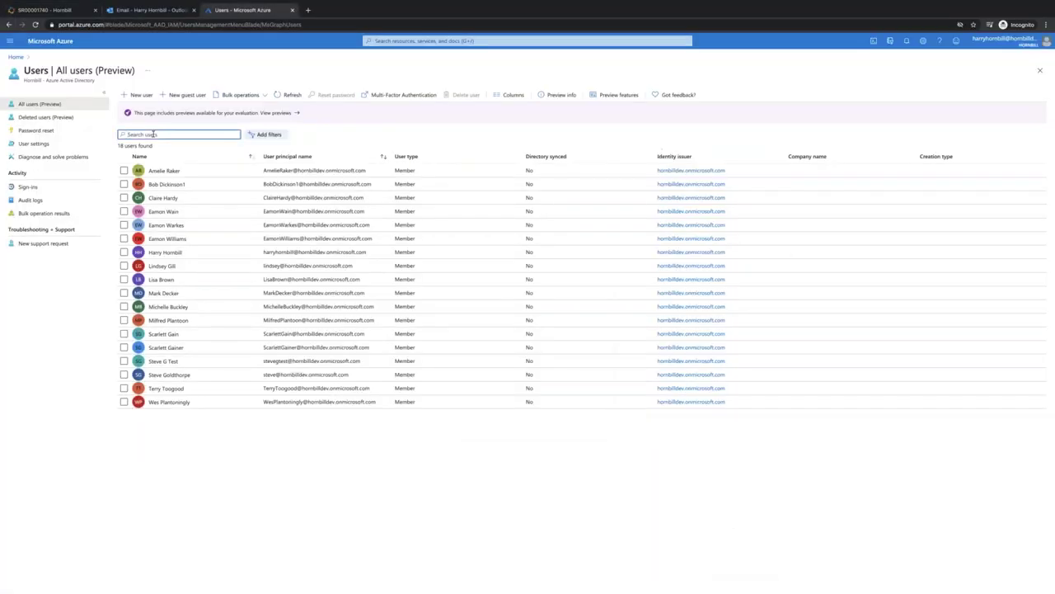
text(lee)
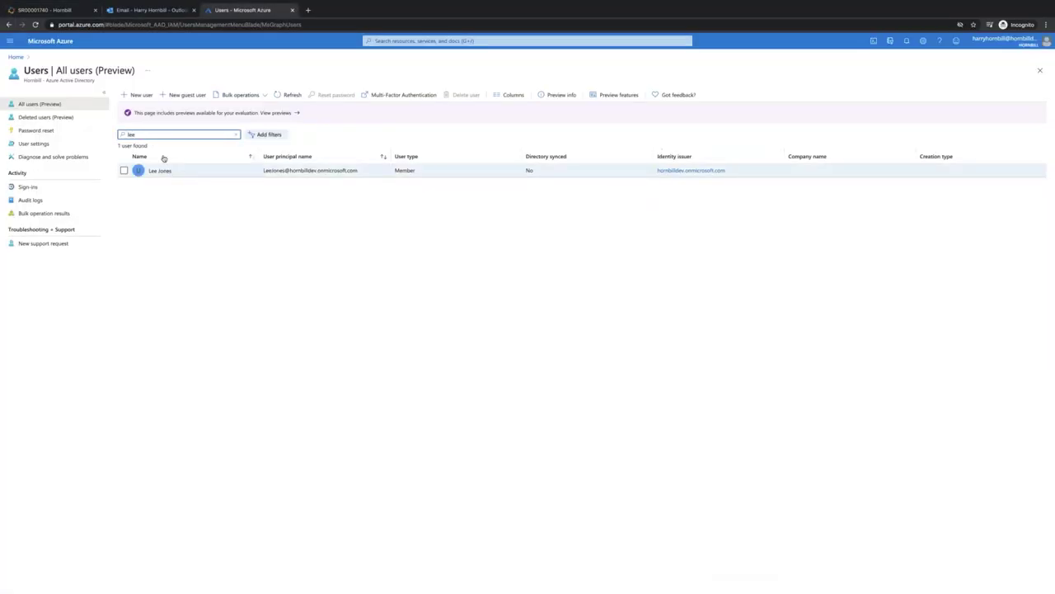
key(BackSpace)
key(BackSpace)
key(BackSpace)
- Back on the analyst desktop, mark the Configure Equipment task as completed
key(ctrl+Right)
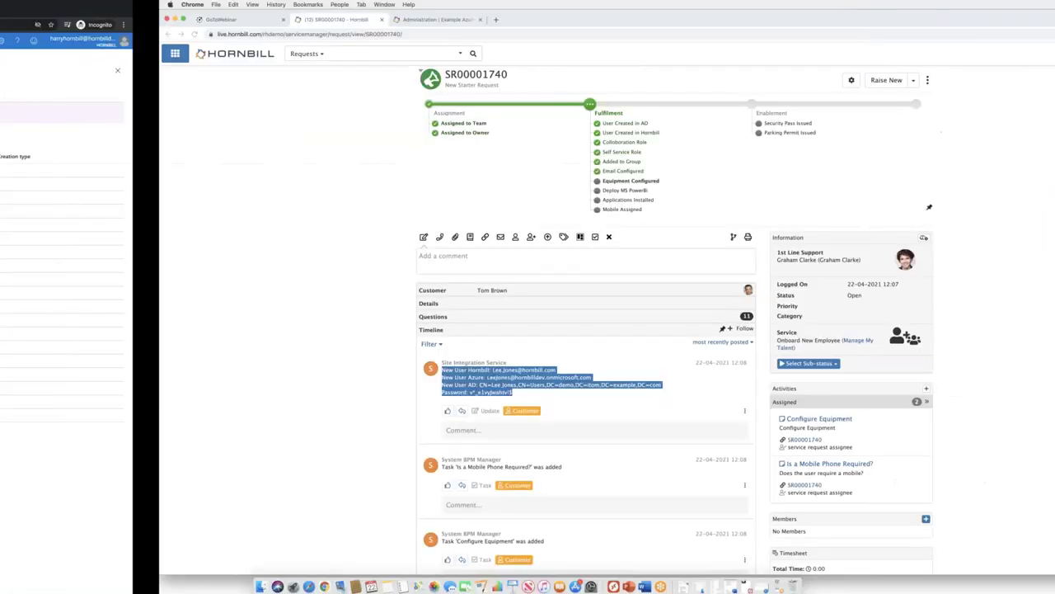
scroll(205, 307, down, 1)
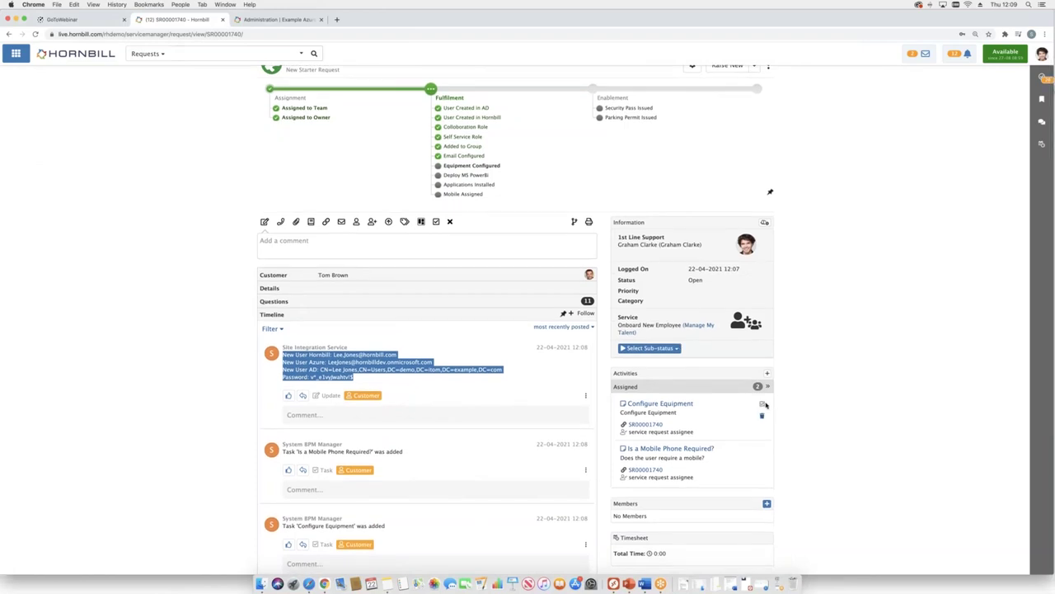
click(762, 406)
click(762, 406)
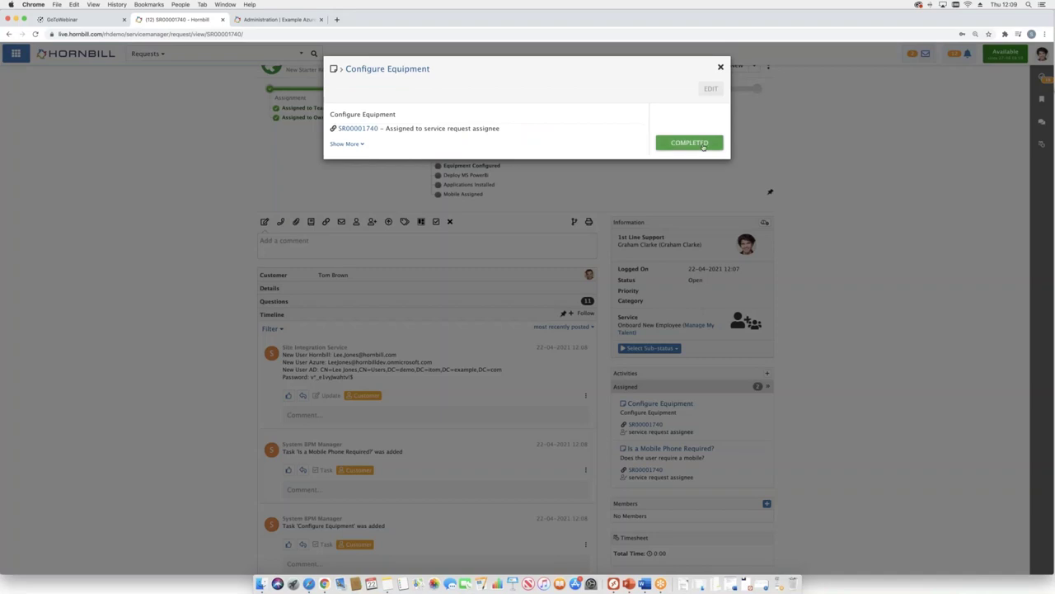
click(704, 145)
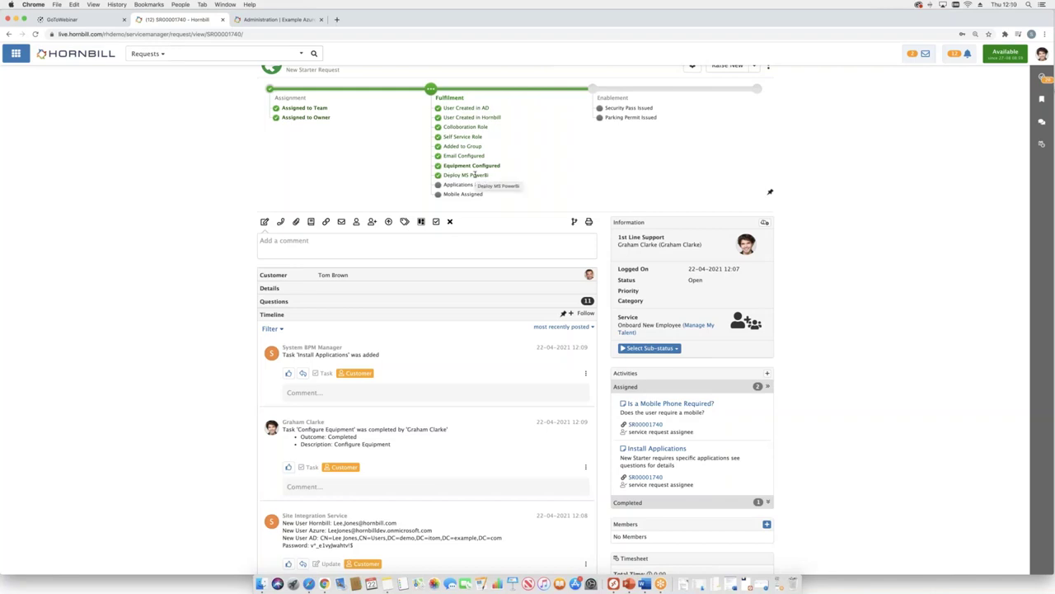
- Mark Install Applications as Installed and open the mobile phone question task
mouse_move(762, 449)
click(761, 449)
click(690, 143)
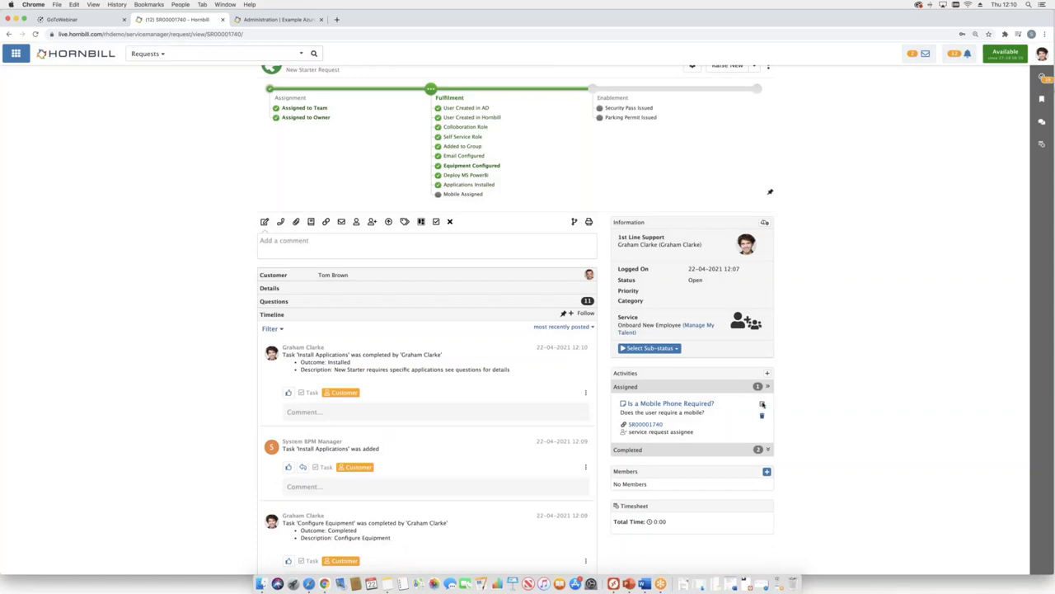
click(762, 404)
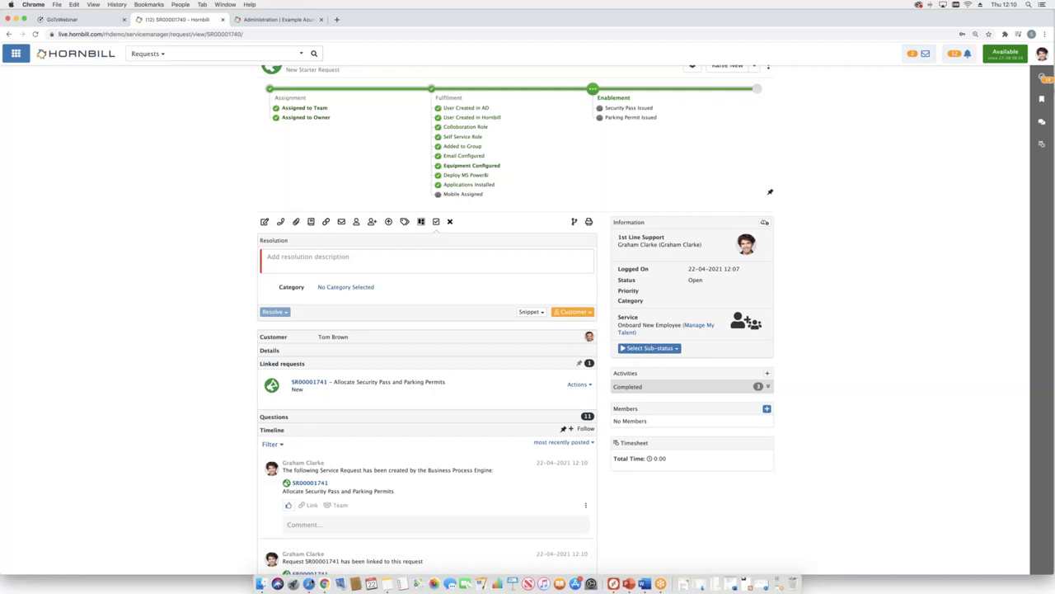
- As the facilities user, open the newly assigned security pass request from notifications
click(310, 583)
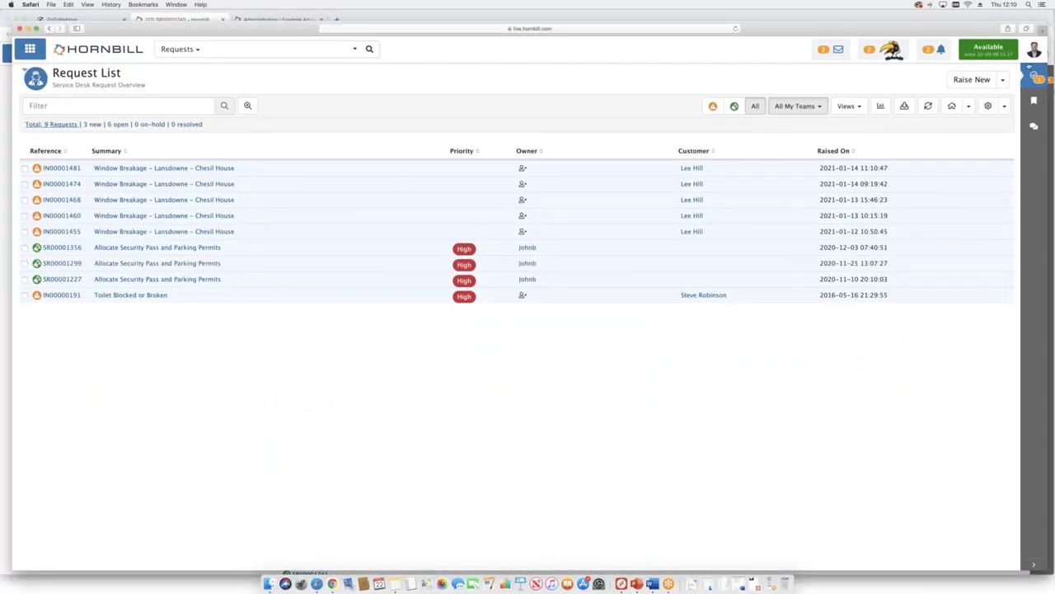
click(1034, 50)
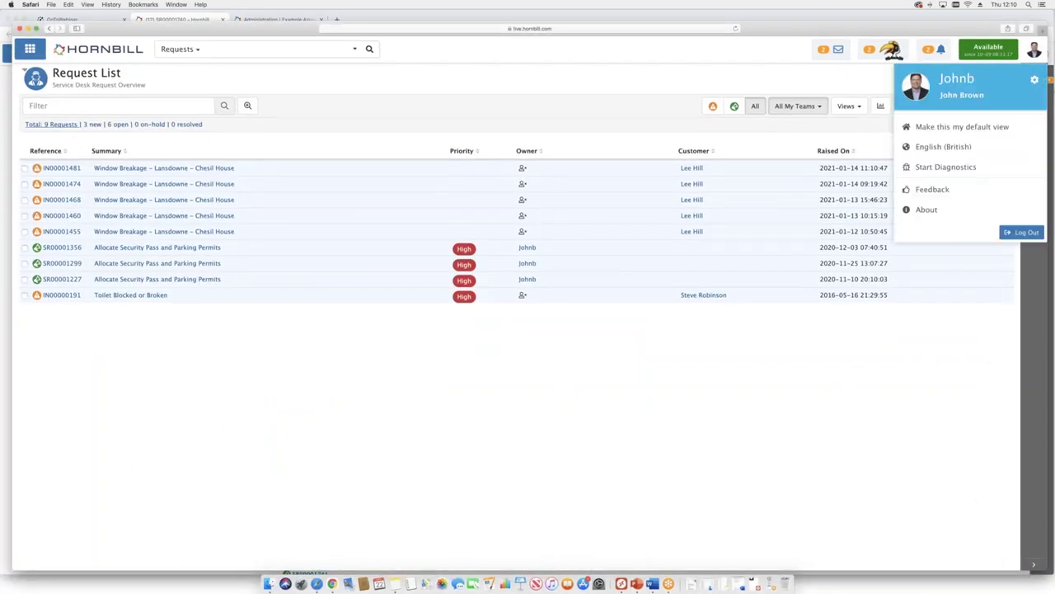
click(929, 50)
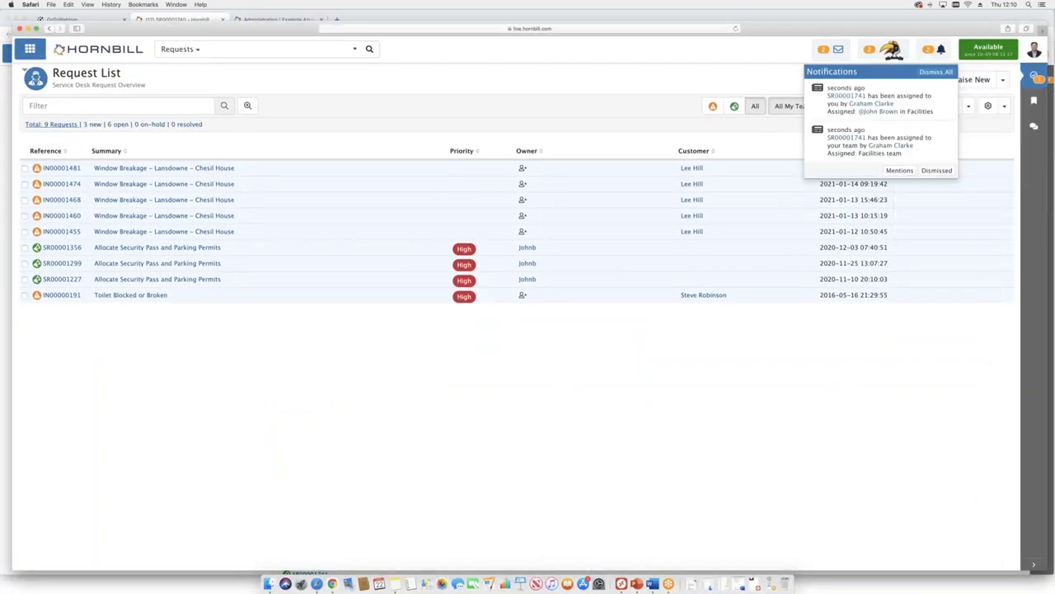
click(862, 98)
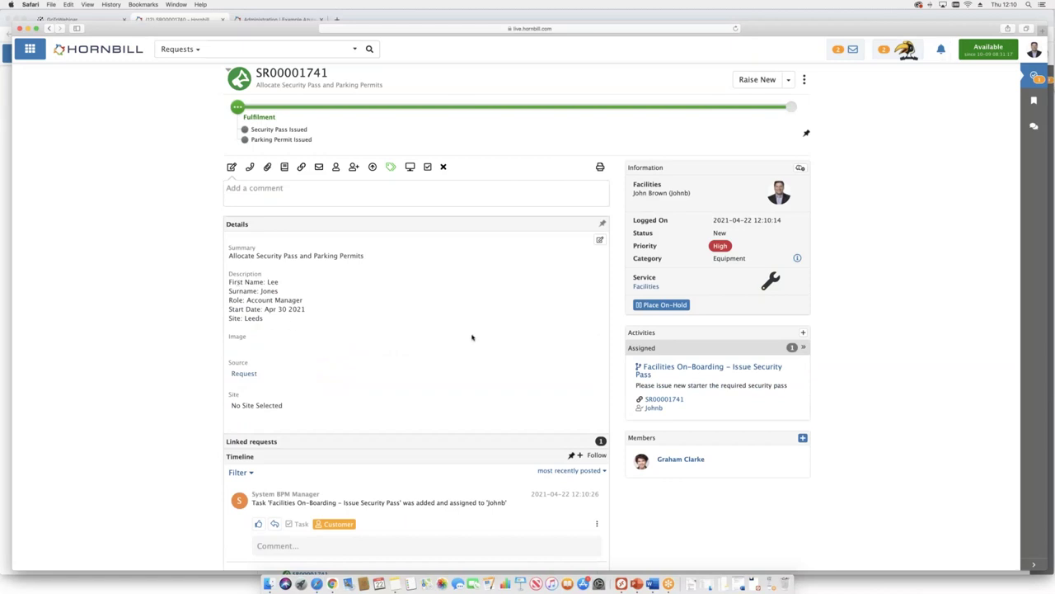
- Complete the Issue Security Pass and Issue Parking Permit tasks, then return to SR00001740
mouse_move(767, 375)
click(796, 366)
click(714, 270)
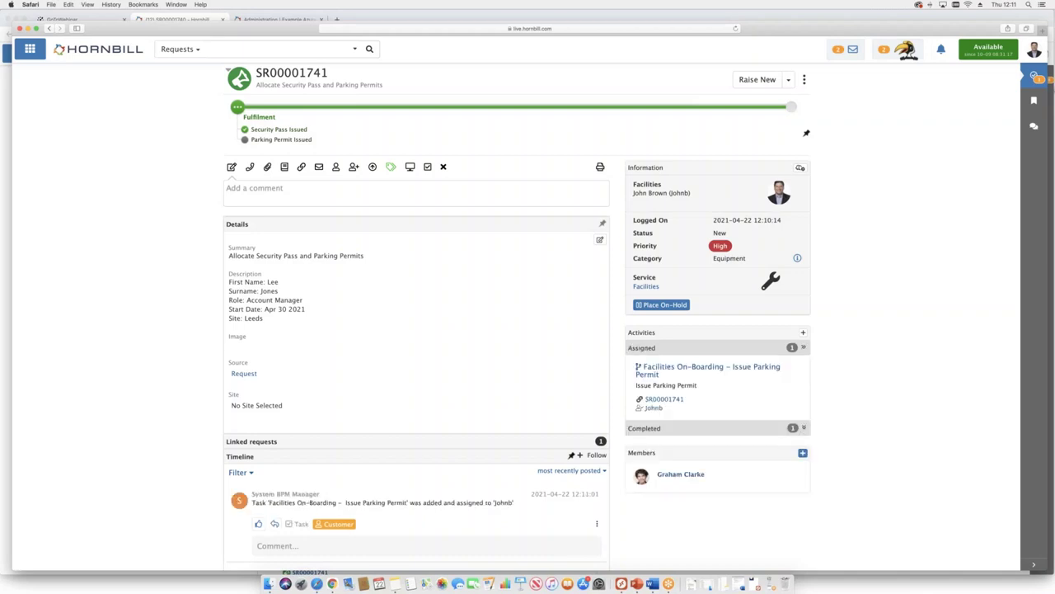
click(775, 368)
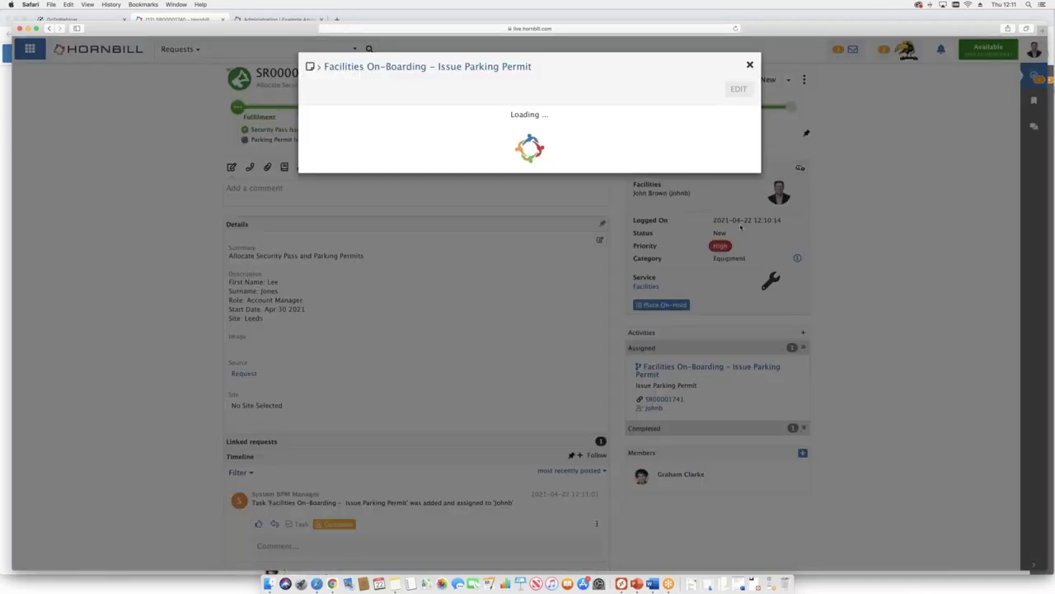
click(715, 249)
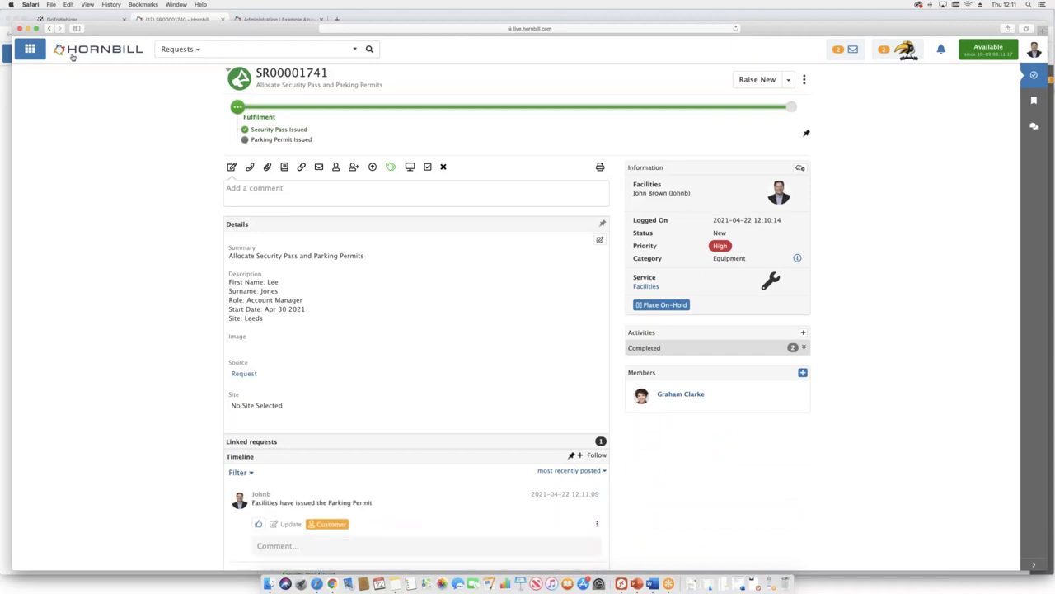
click(29, 28)
scroll(132, 297, down, 10)
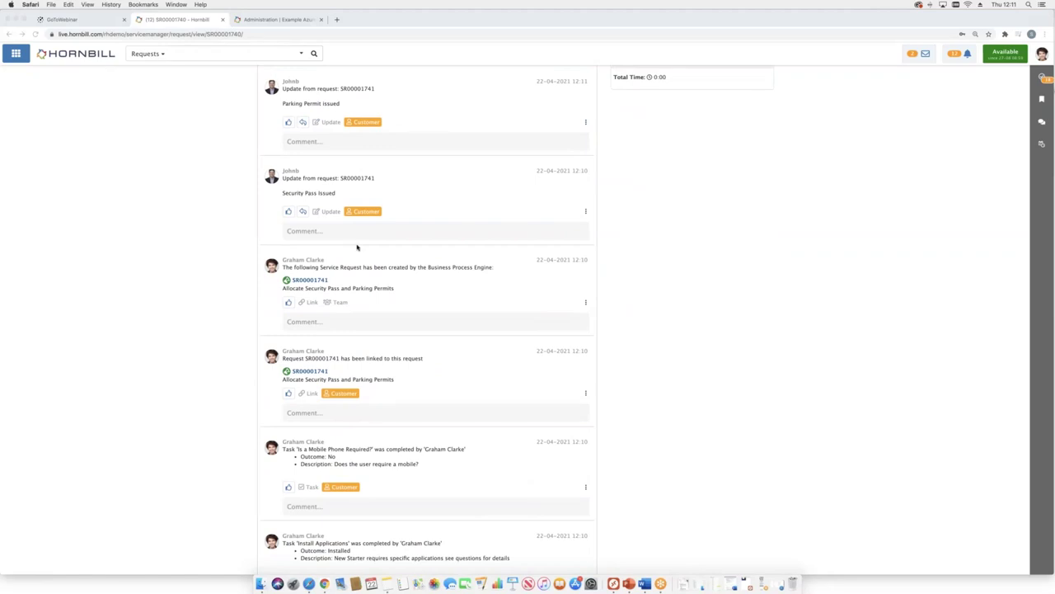
- Scroll to the top of SR00001740 to review its completed stages, then switch to the Windows Server
scroll(357, 247, up, 5)
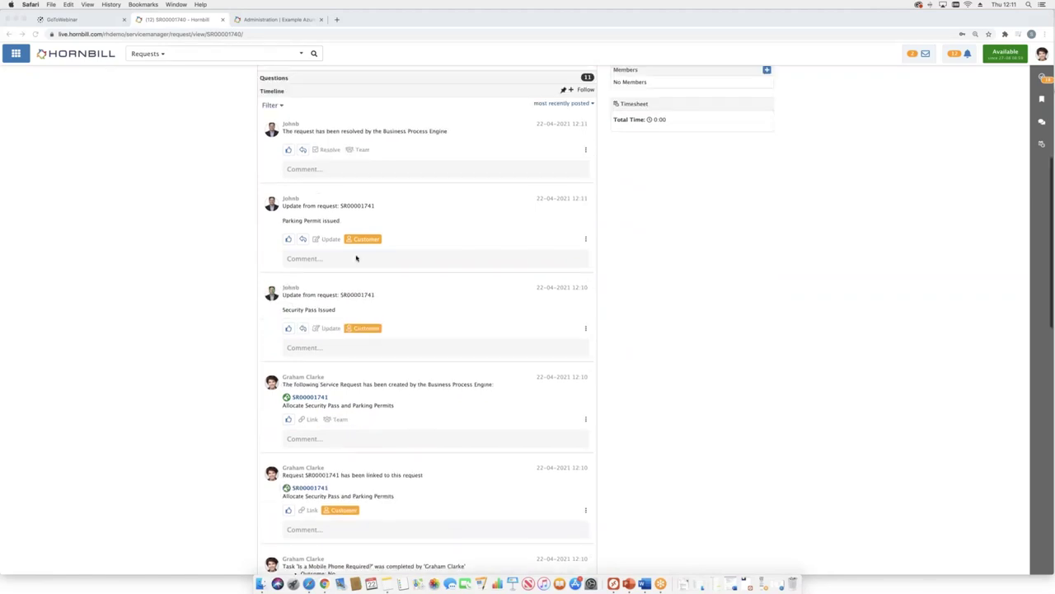
scroll(357, 257, up, 5)
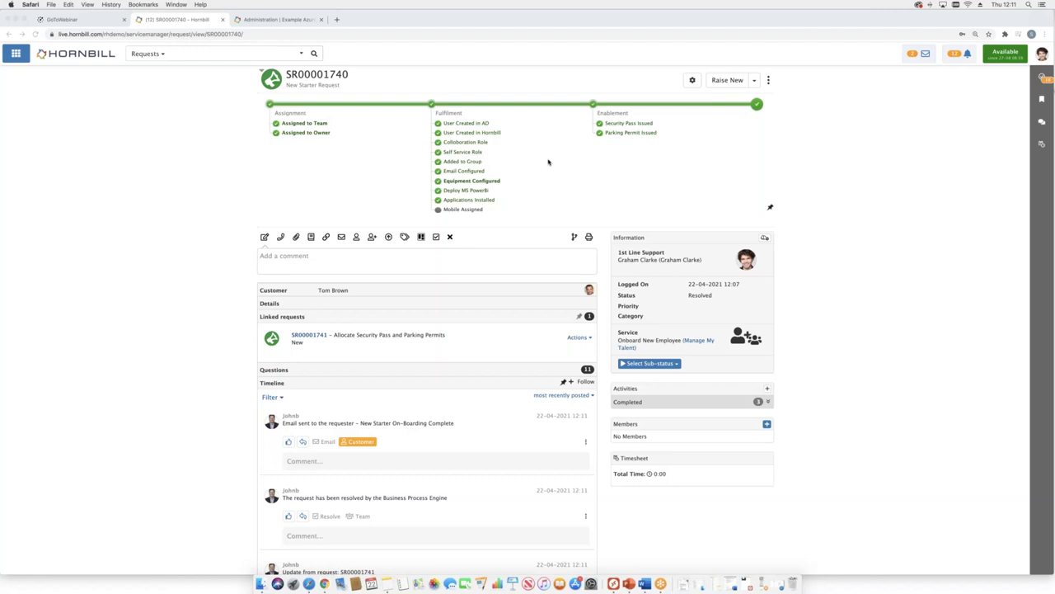
key(ctrl+Right)
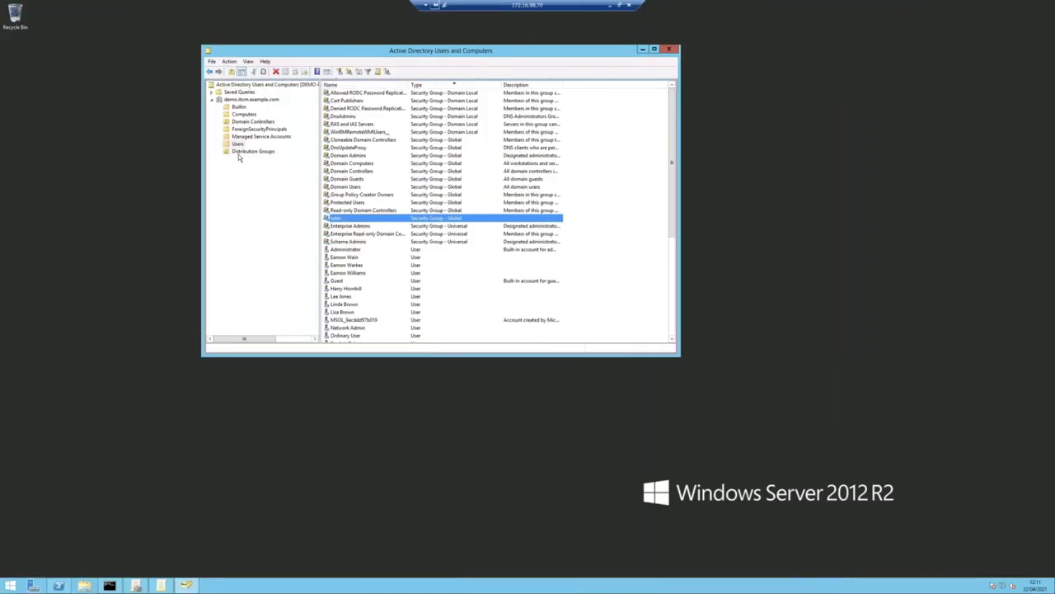
- Refresh the Active Directory Users list and review the sales group's Members tab
click(239, 151)
click(237, 143)
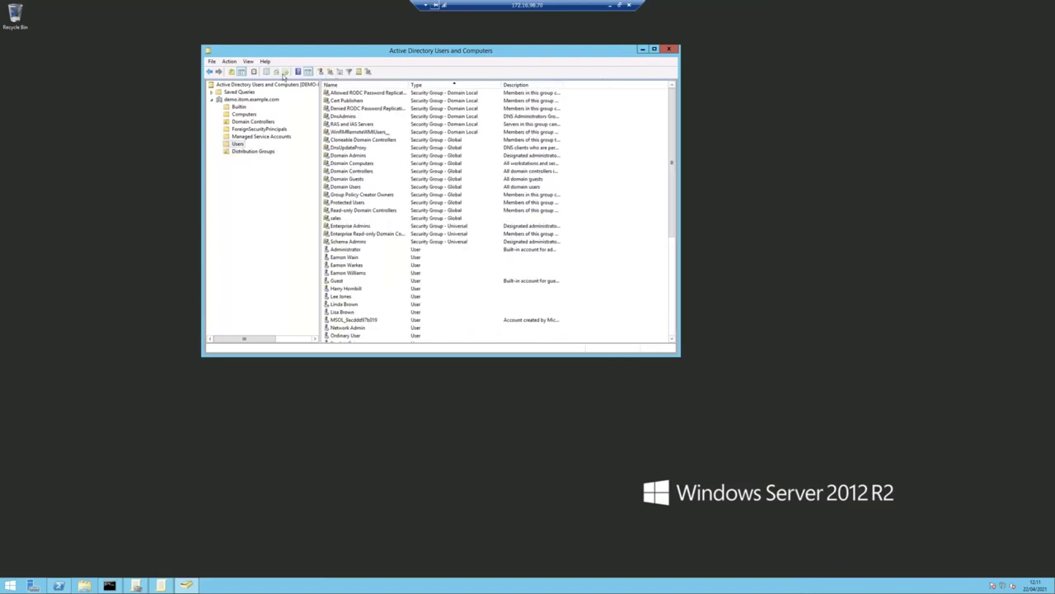
click(275, 73)
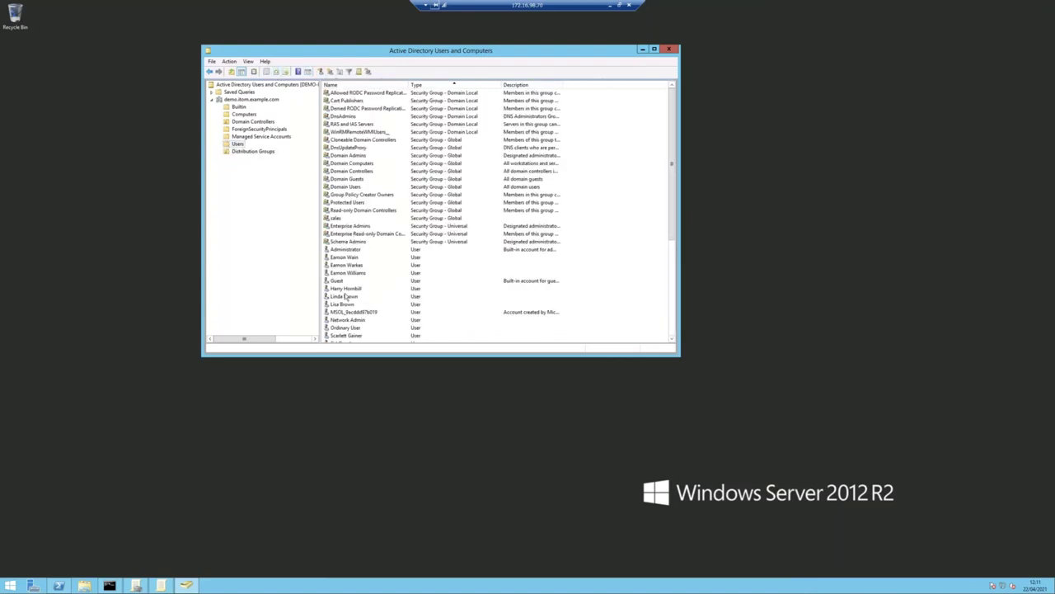
double_click(337, 218)
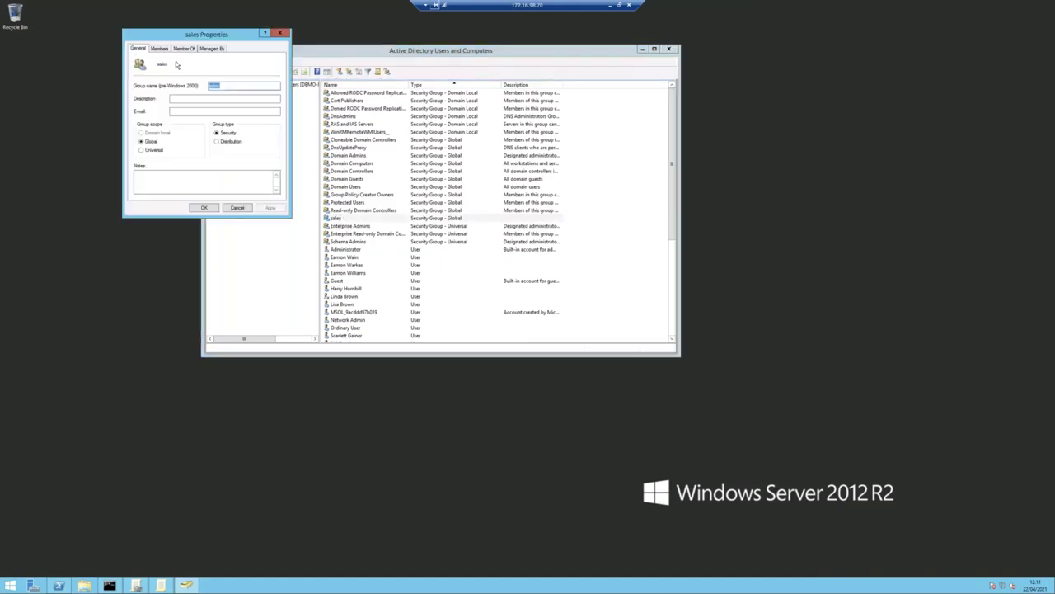
click(159, 47)
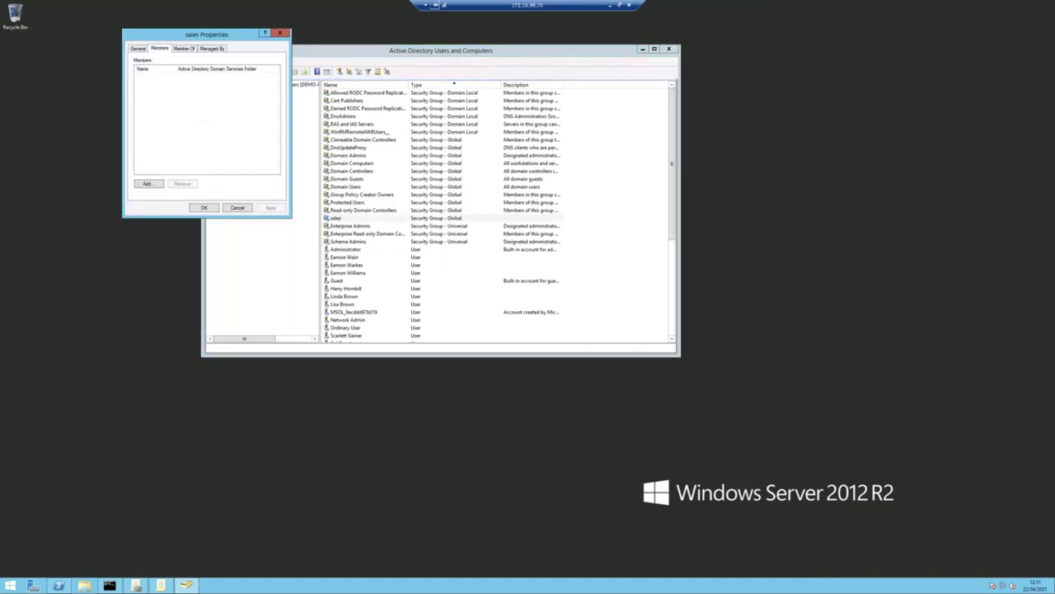
click(237, 208)
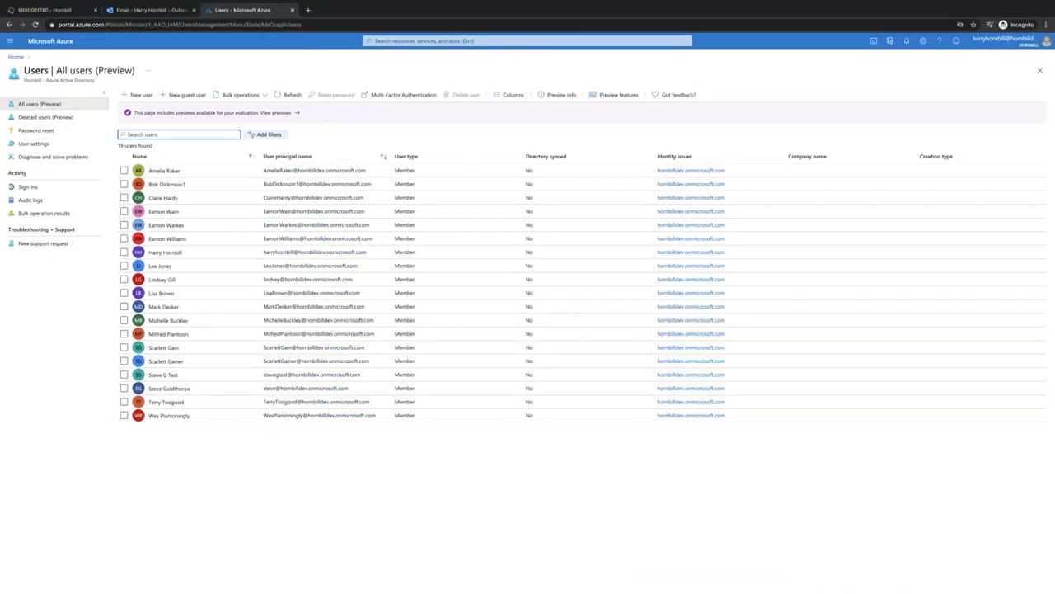
- Filter Azure's Deleted users list by the leaver's name to show the removed account
text(lee)
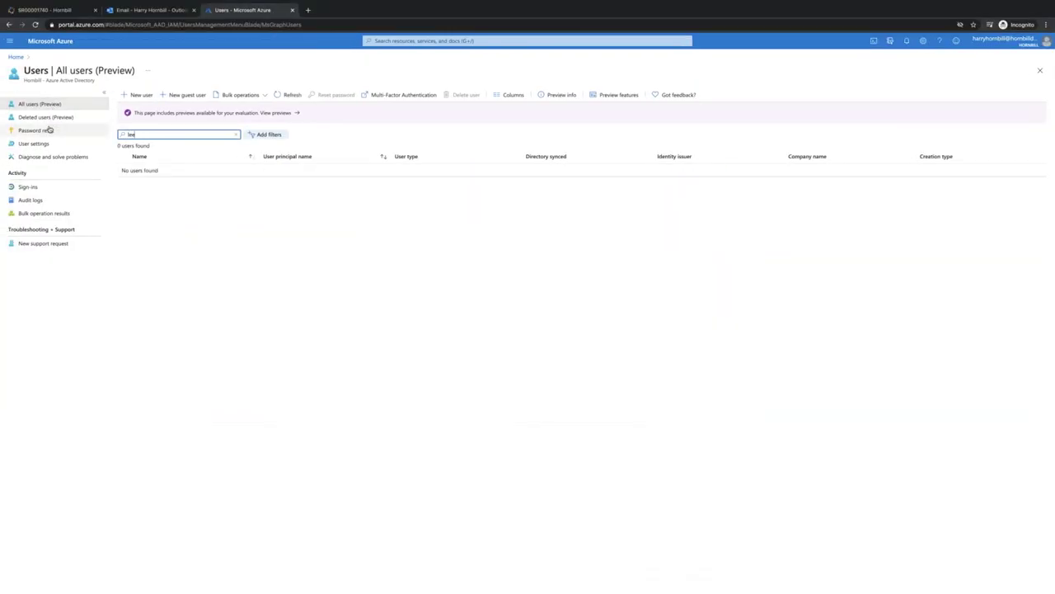
click(43, 117)
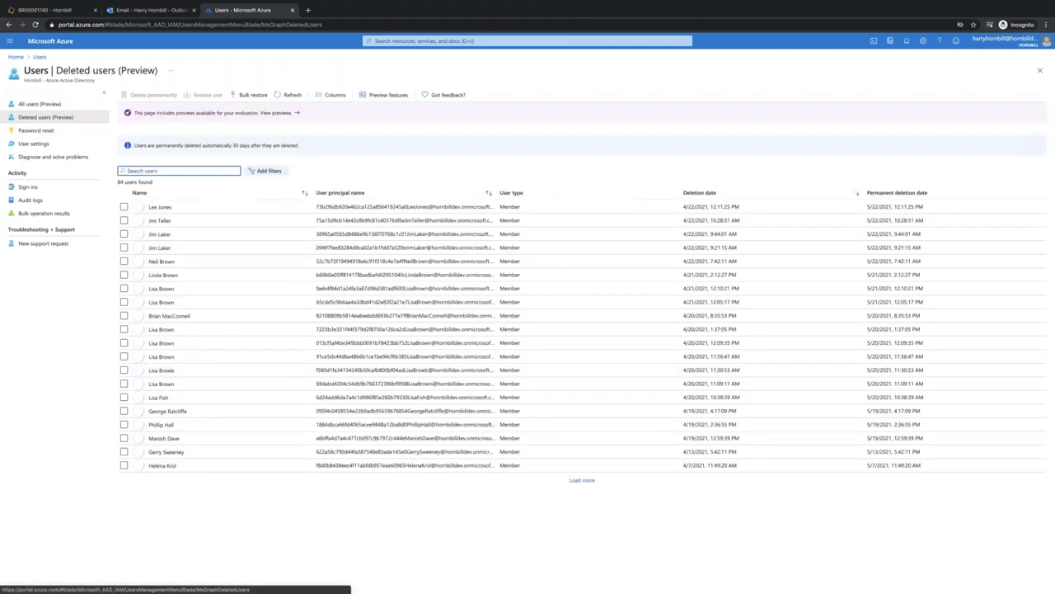
text(lee)
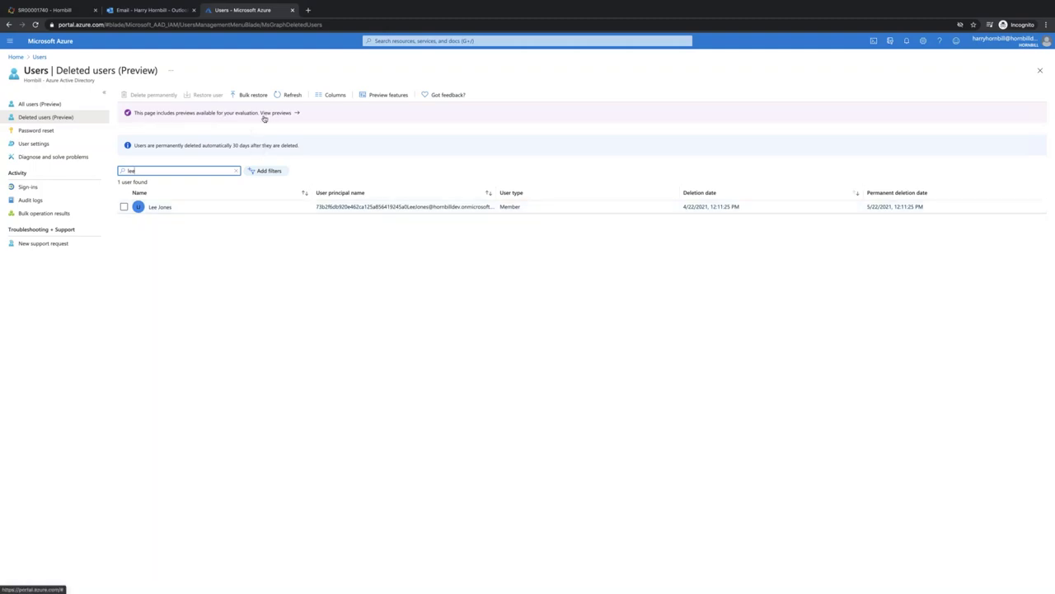
key(ctrl+Right)
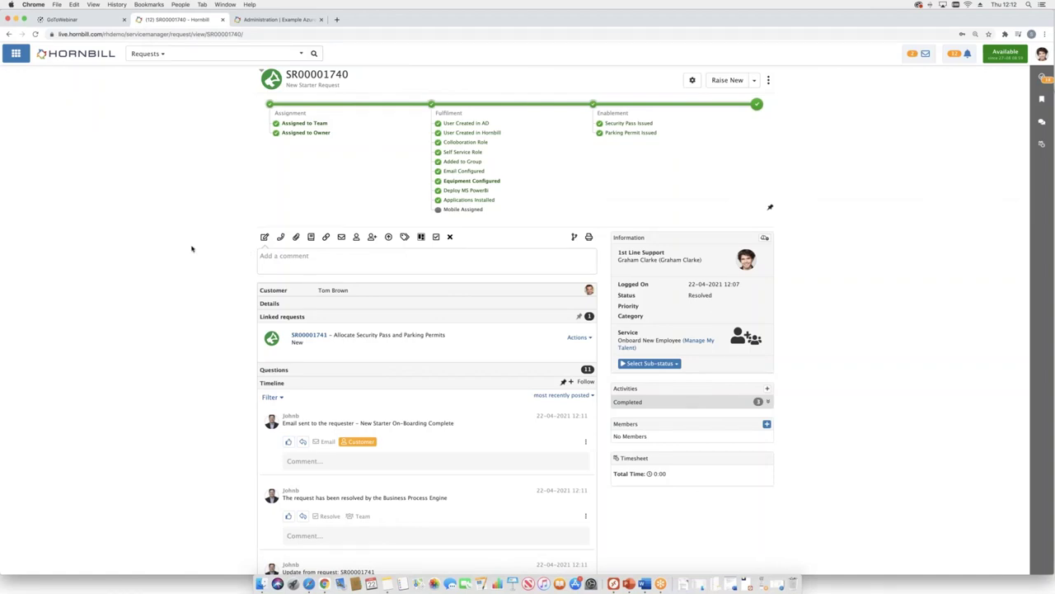
key(ctrl+Left)
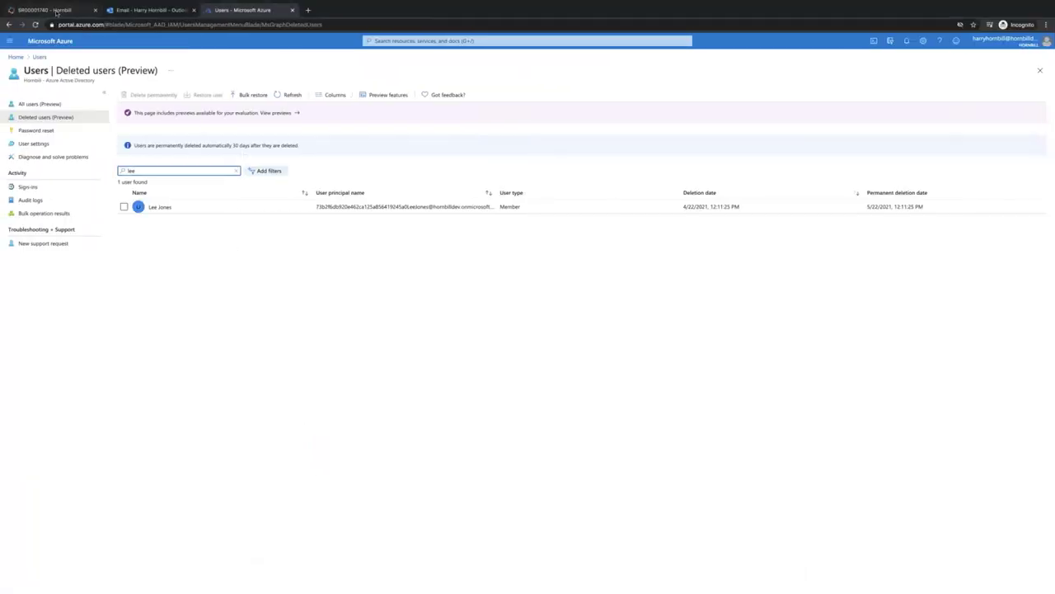
- Start a Distribution Group access request under Working From Home > Home Working
click(56, 12)
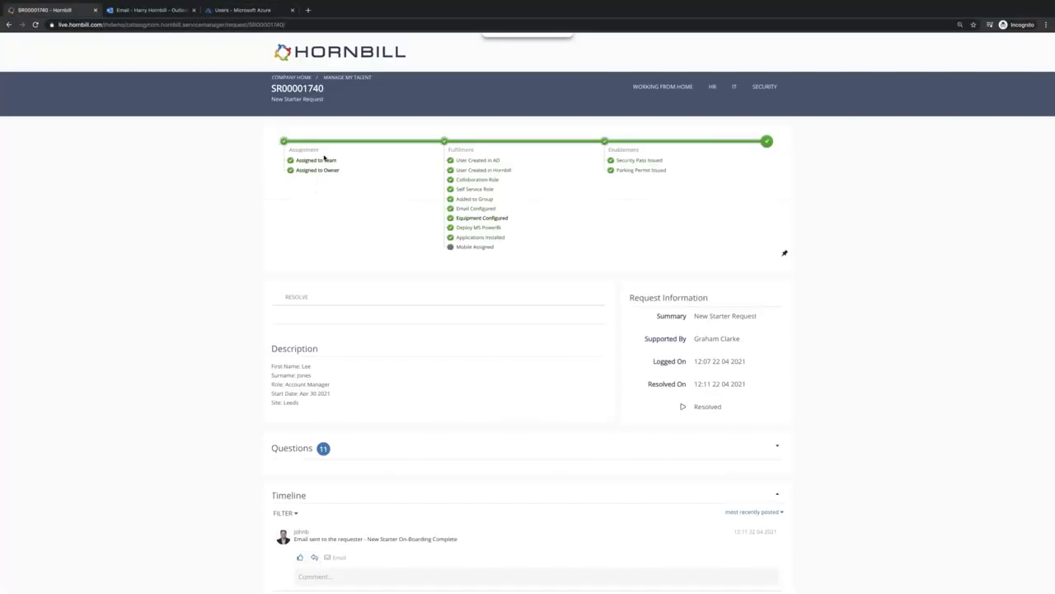
click(663, 87)
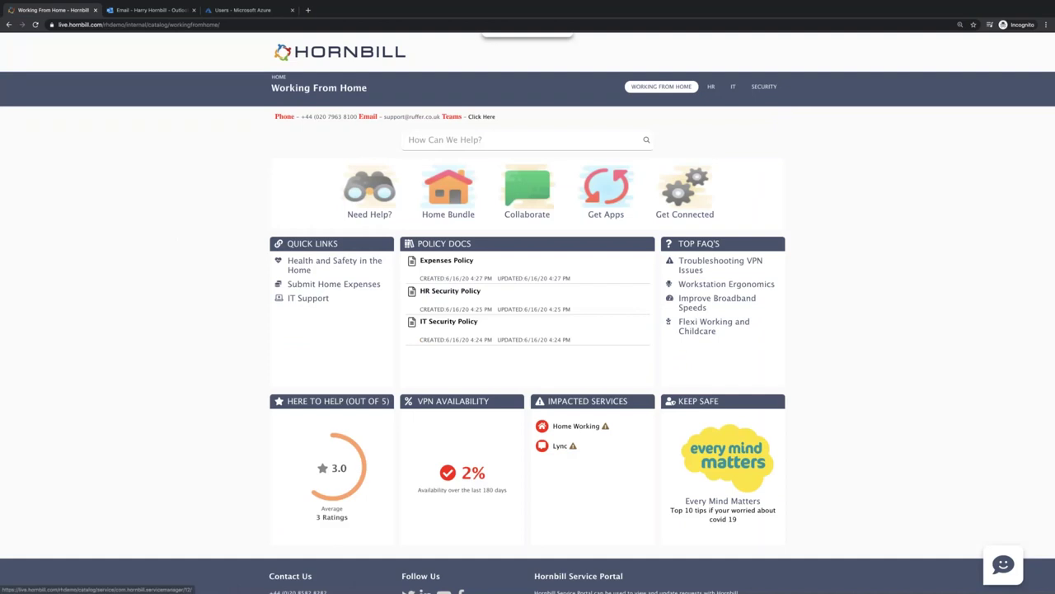
click(307, 298)
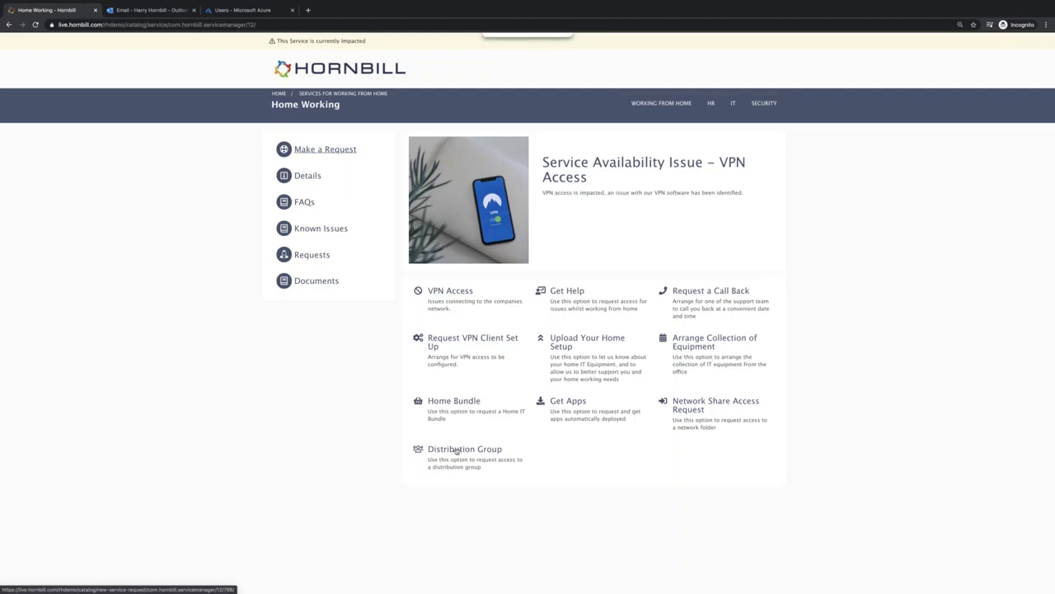
click(456, 449)
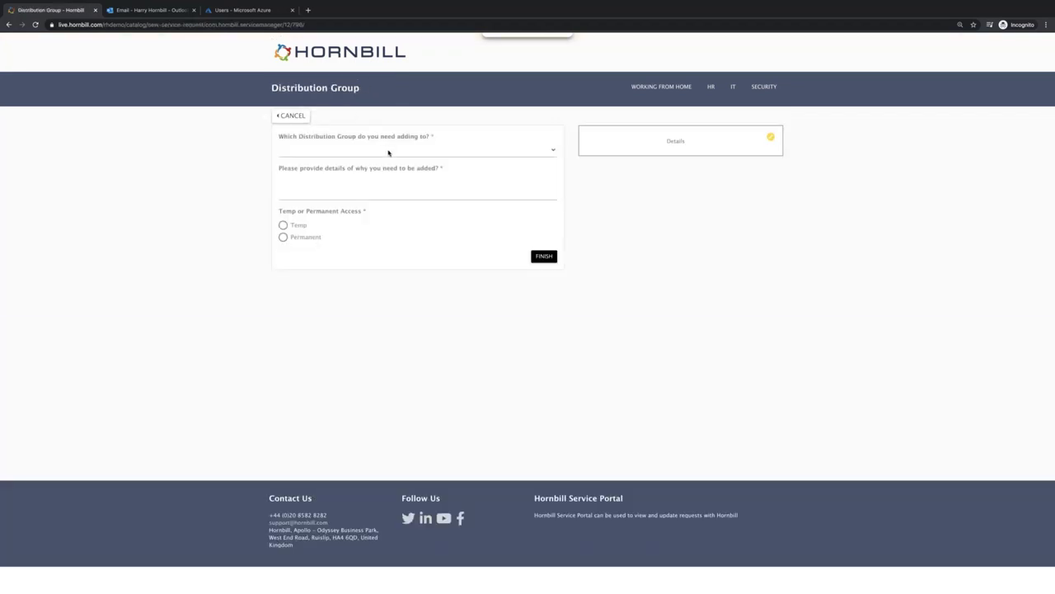
- Request permanent Marketing group access with the reason 'New Role' and submit it
click(388, 152)
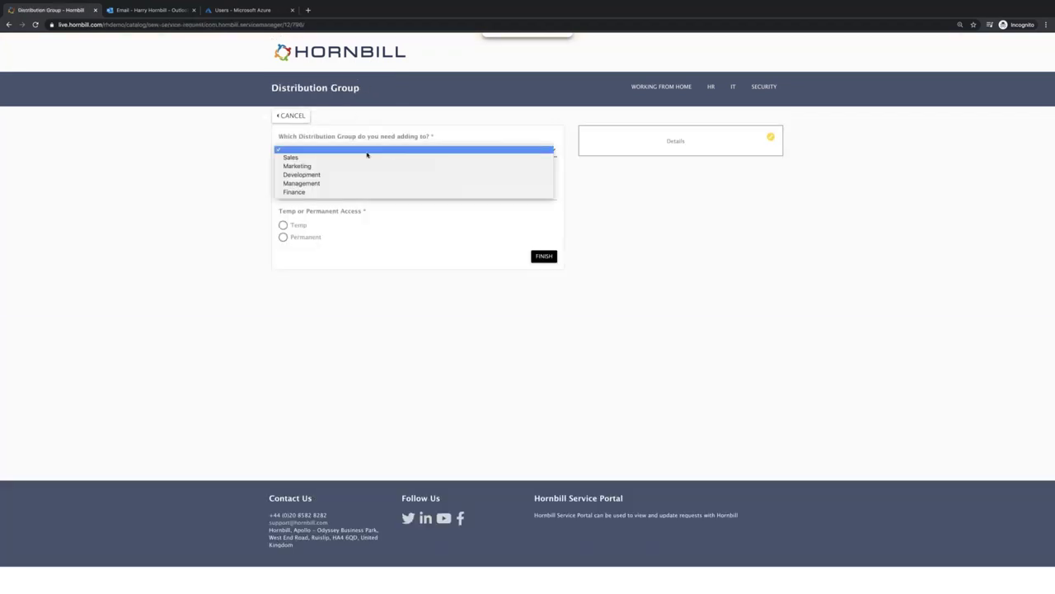
click(300, 168)
click(293, 190)
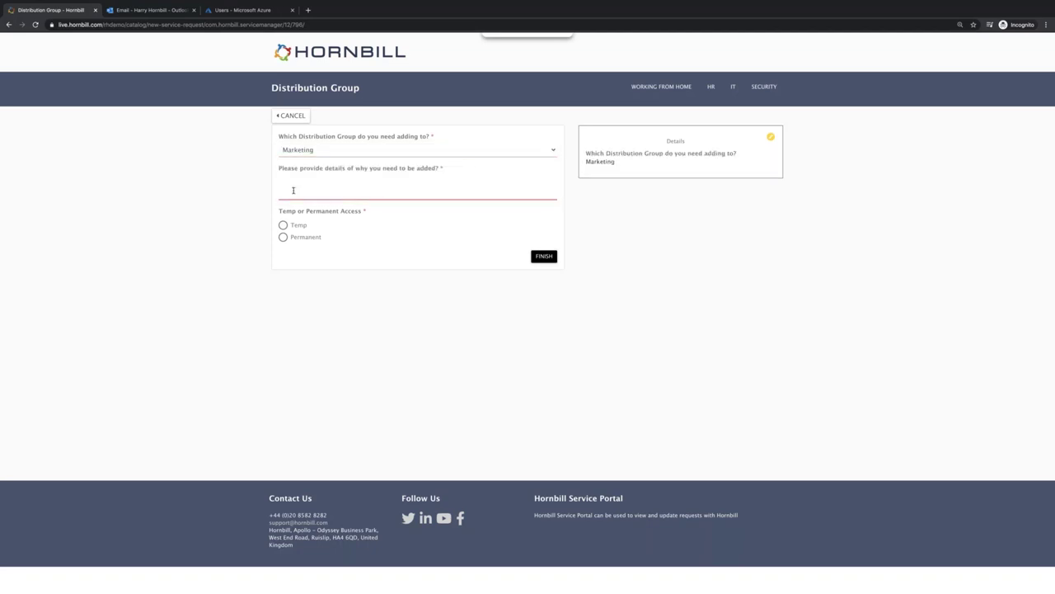
text(New)
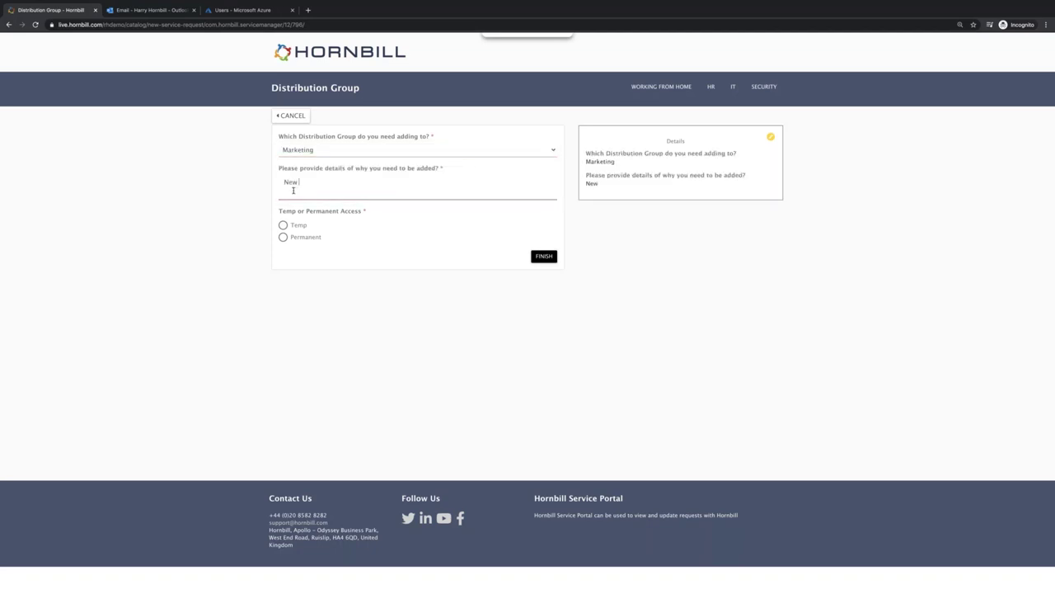
text( Role)
click(284, 225)
click(283, 237)
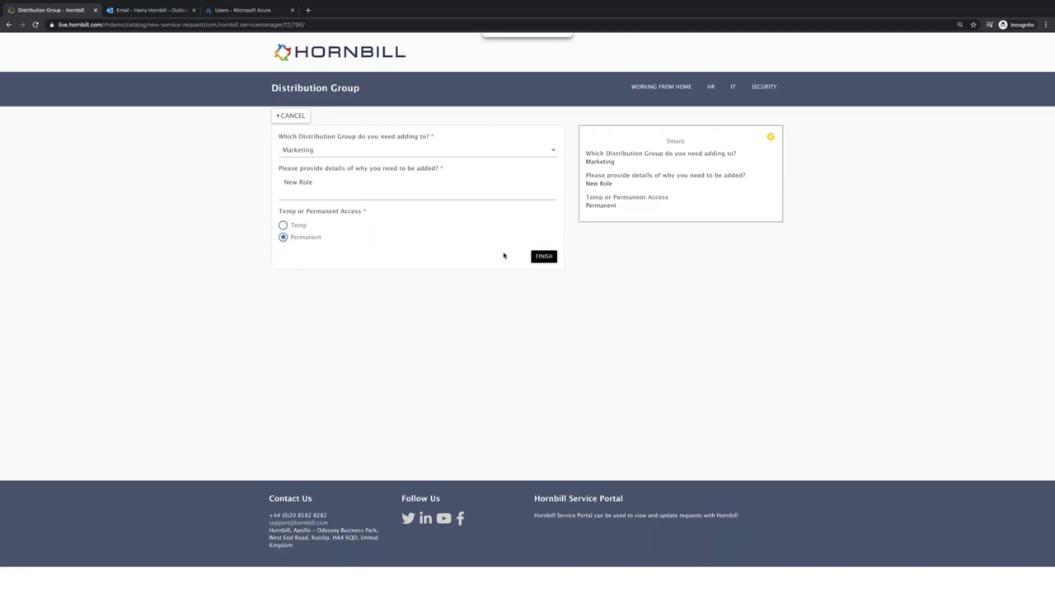
click(544, 256)
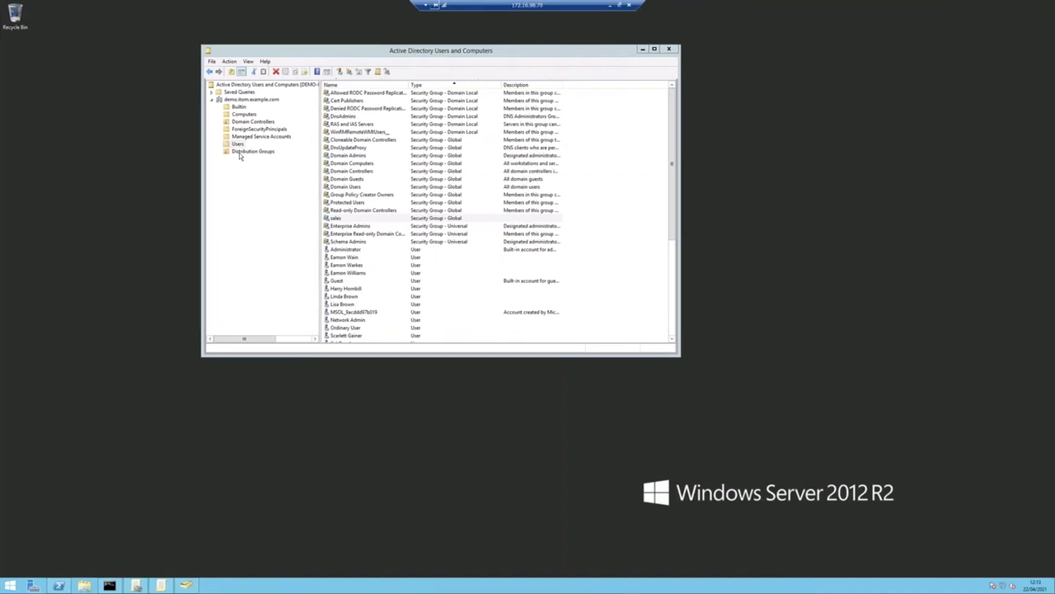
- Review the Marketing distribution group's Managed By and Members tabs in its properties
click(240, 153)
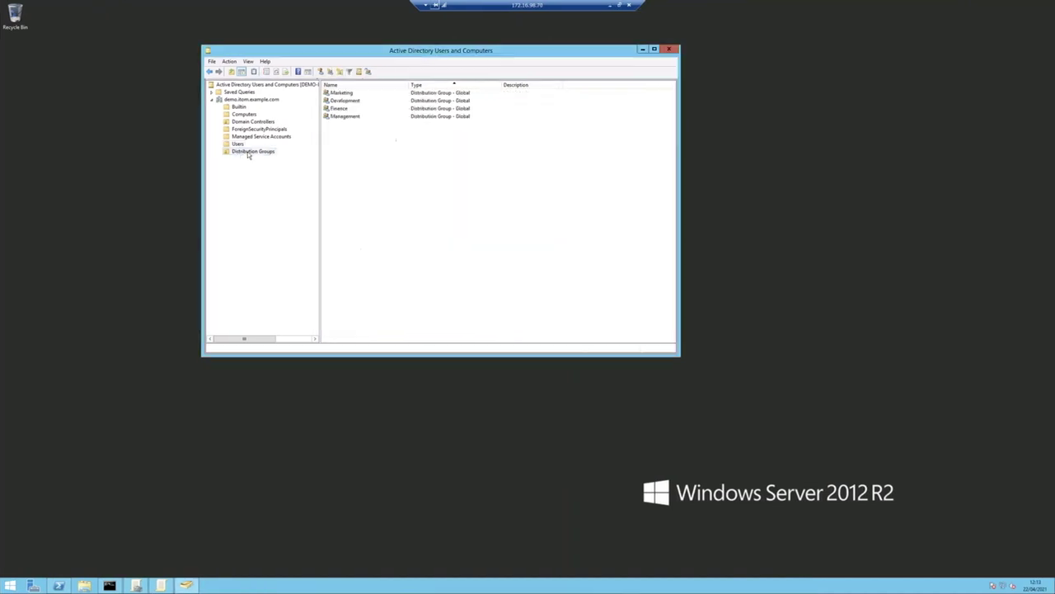
click(339, 94)
double_click(340, 94)
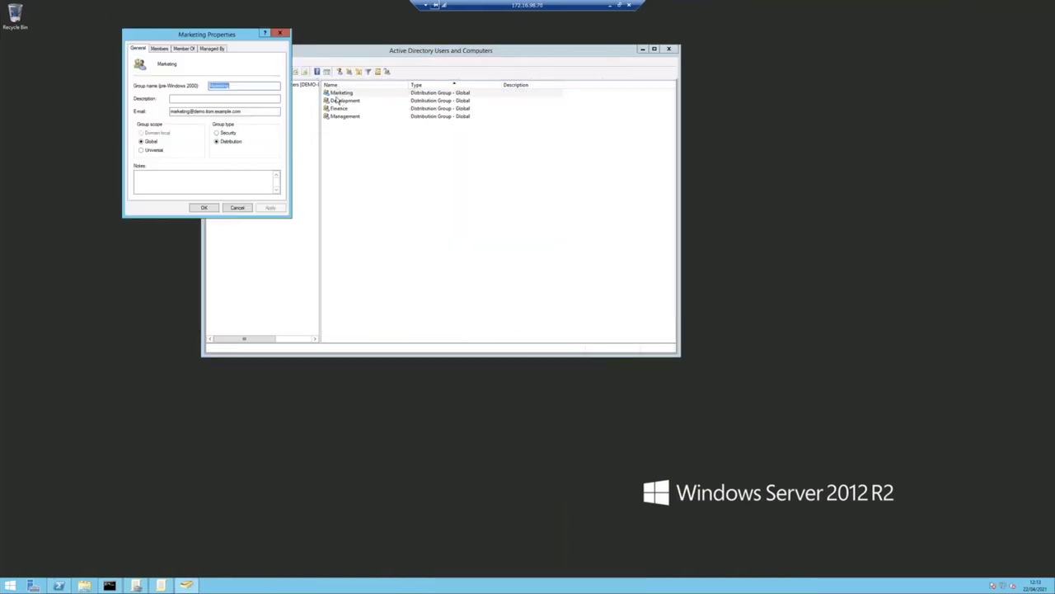
click(213, 48)
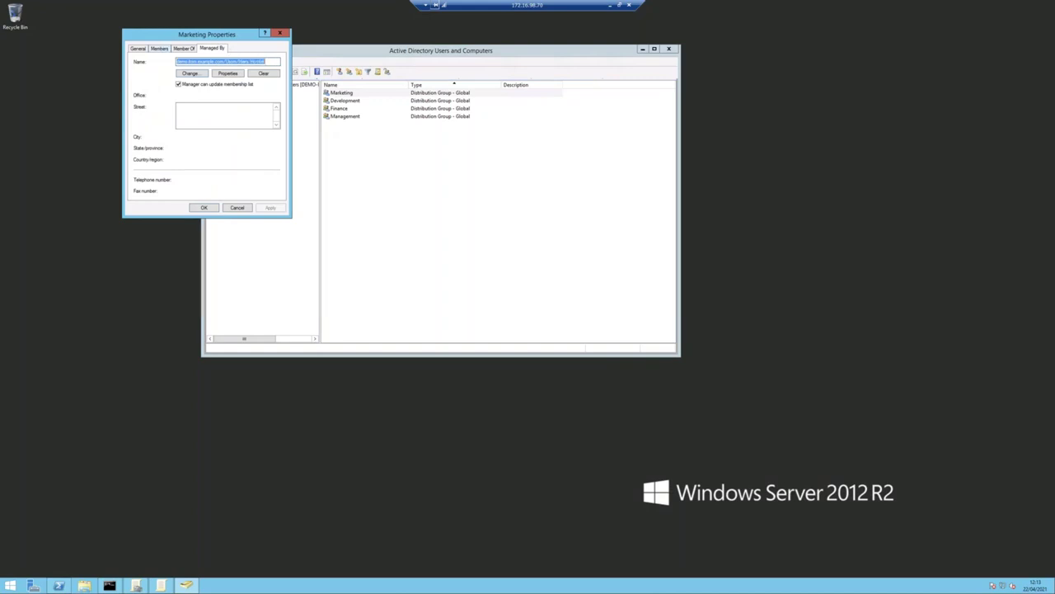
click(161, 48)
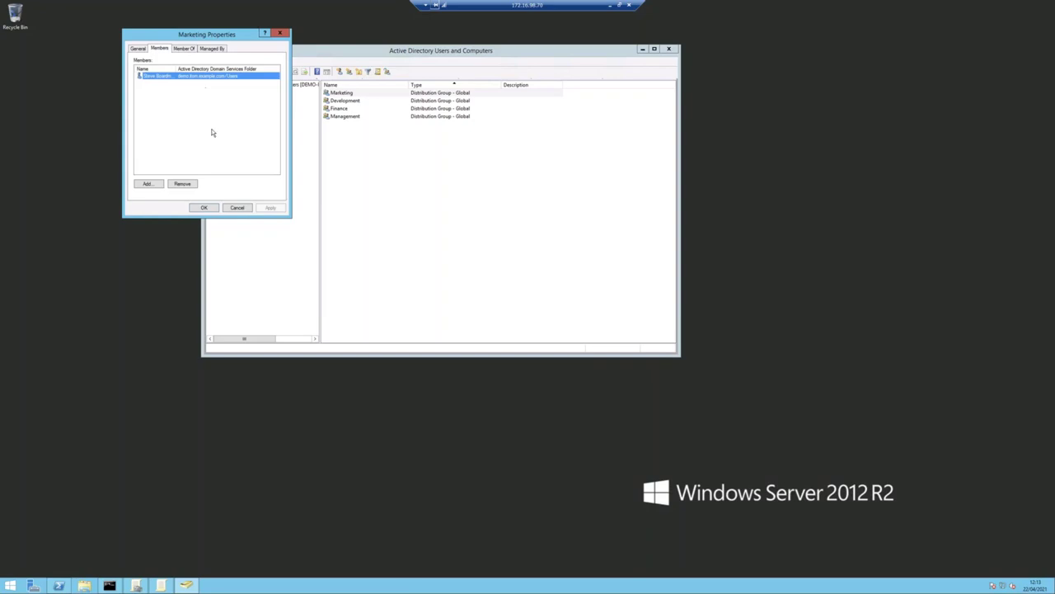
click(205, 208)
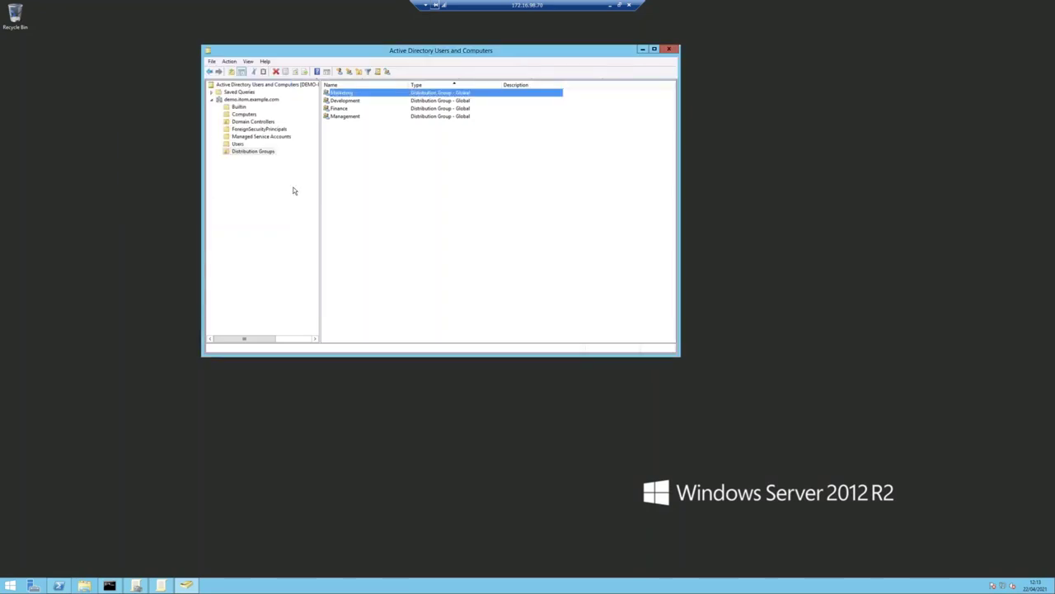
key(ctrl+Left)
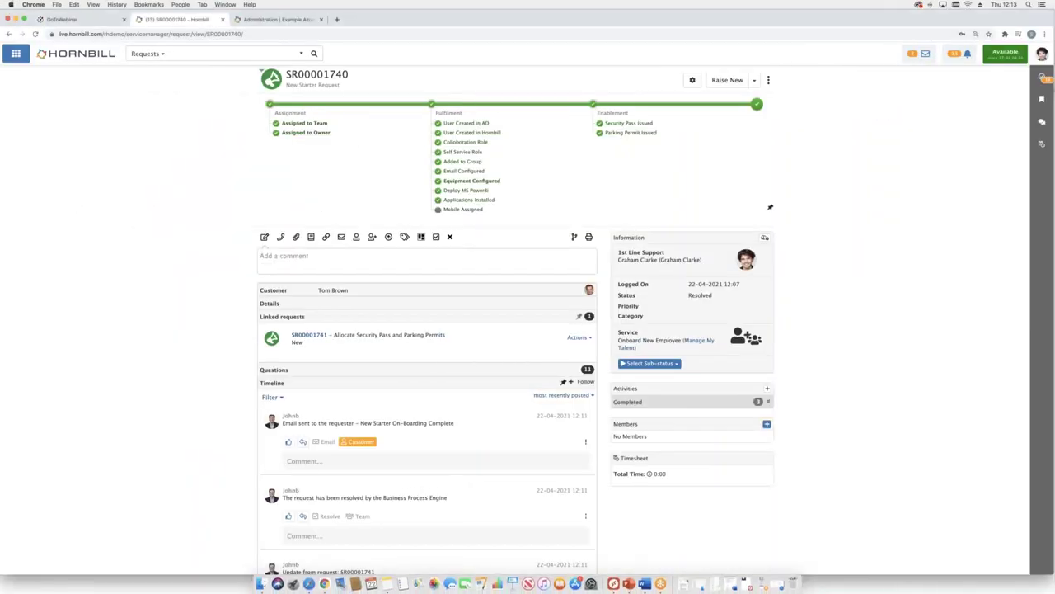
- Open the latest Distribution Group Access Request email in the group owner's Outlook inbox
key(ctrl+Left)
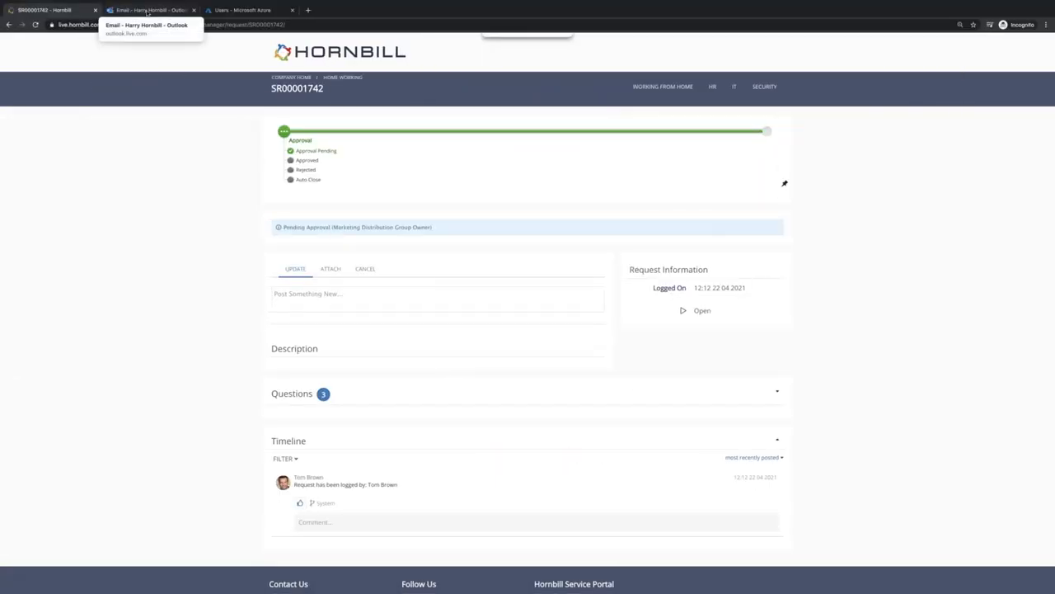
click(147, 11)
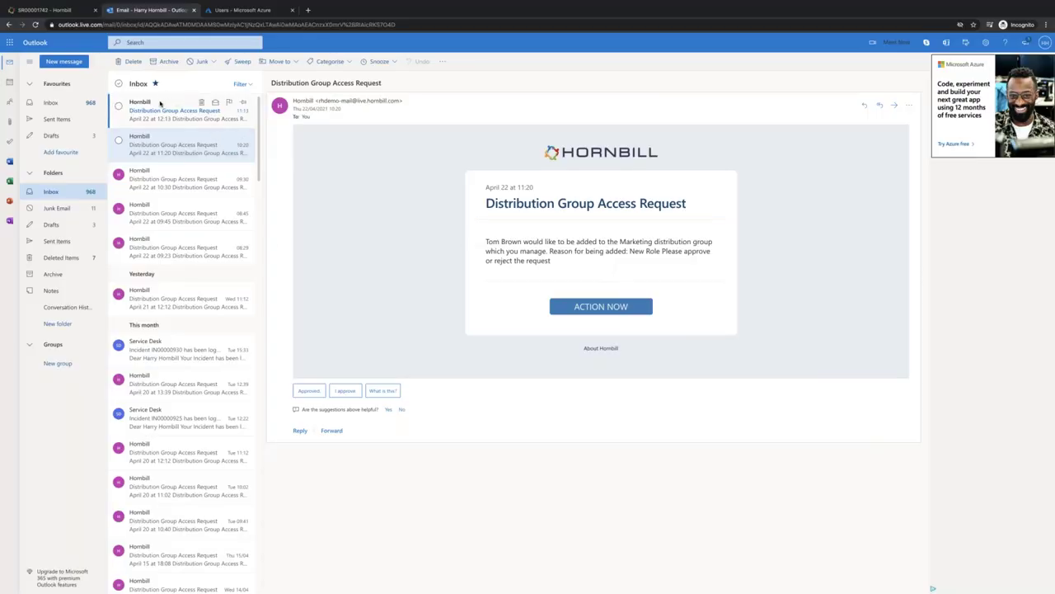
click(160, 103)
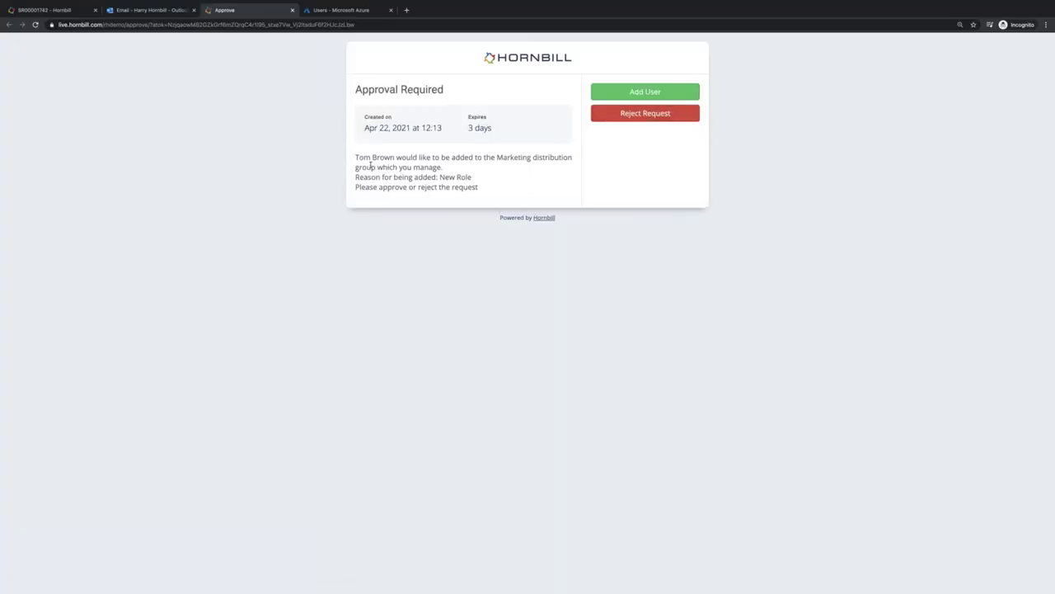
- Review the requester, Marketing group and 'New Role' reason, then approve with Add User
drag(355, 156, 397, 157)
double_click(525, 157)
drag(439, 177, 473, 178)
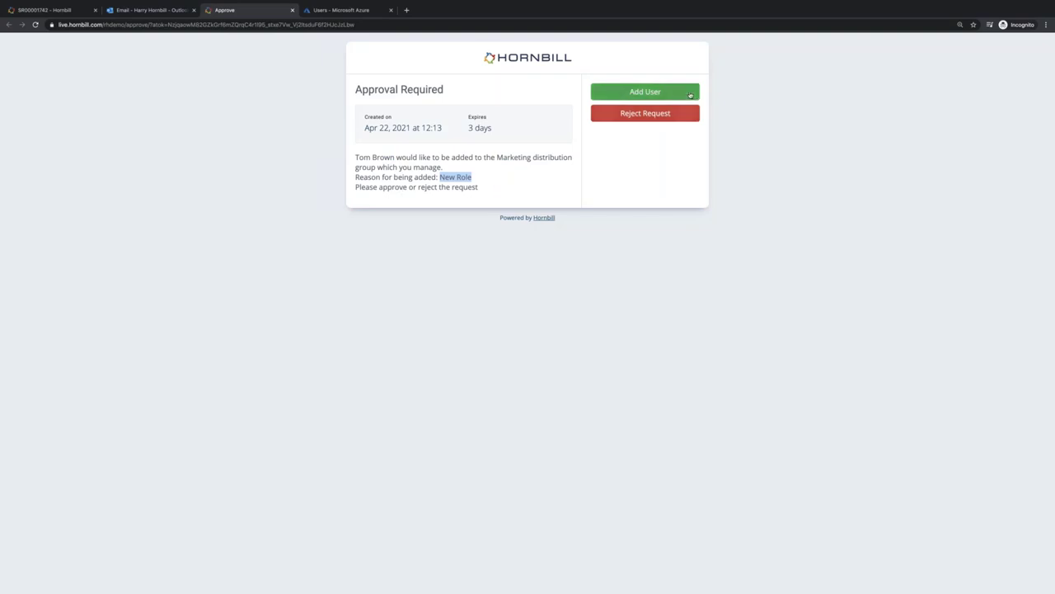
click(689, 93)
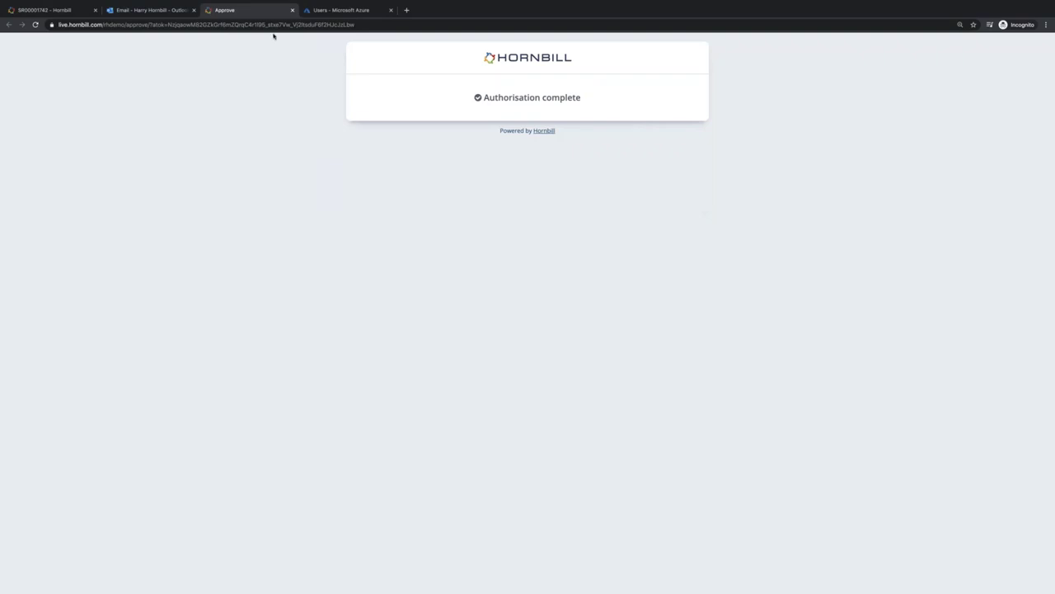
key(ctrl+w)
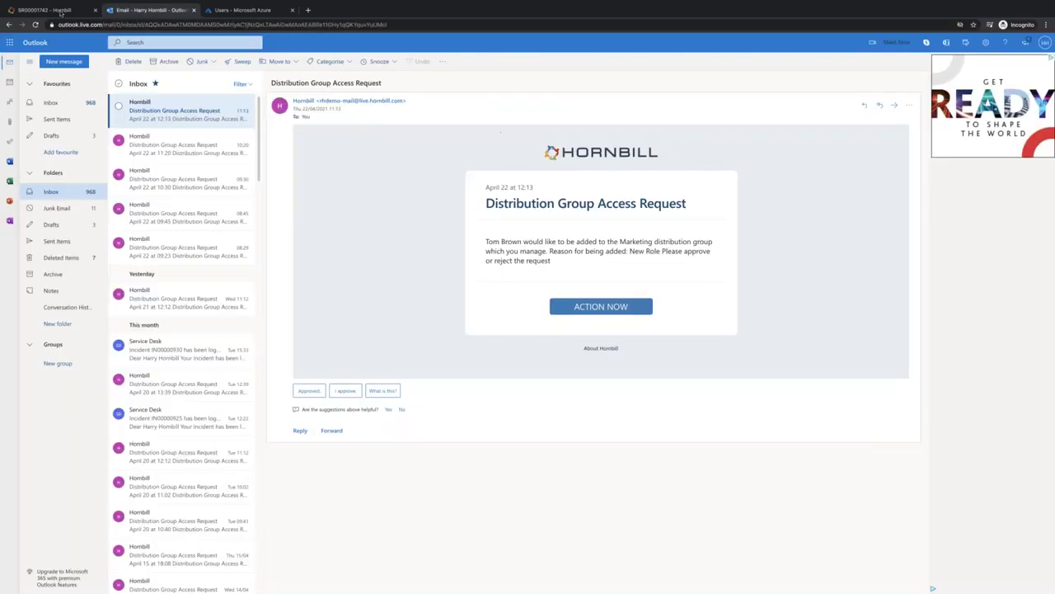
- Check request SR00001742 shows Closed with its approval entry, then return to the server desktop
click(45, 10)
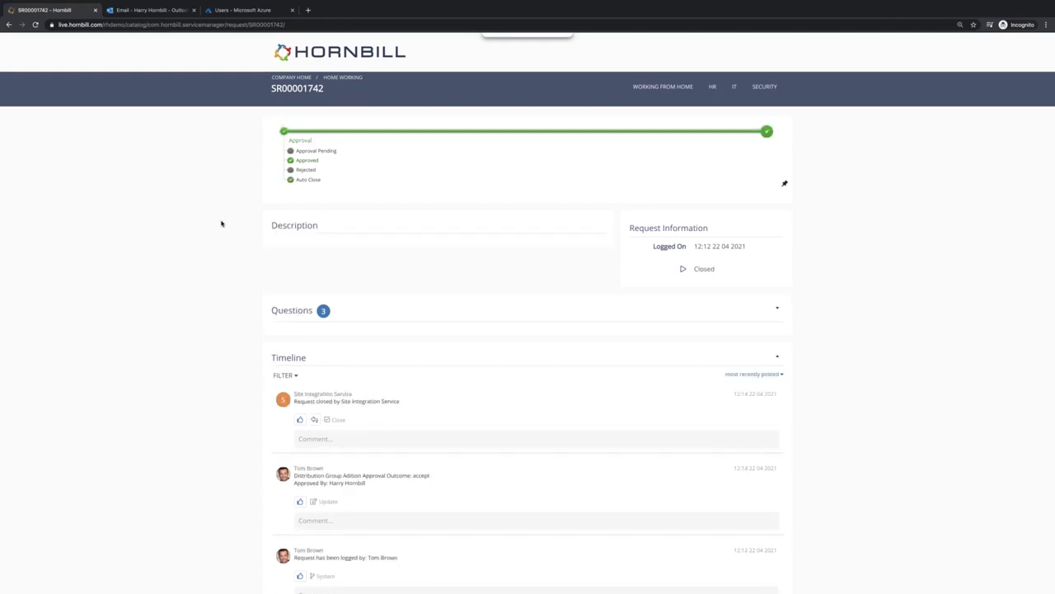
key(ctrl+Right)
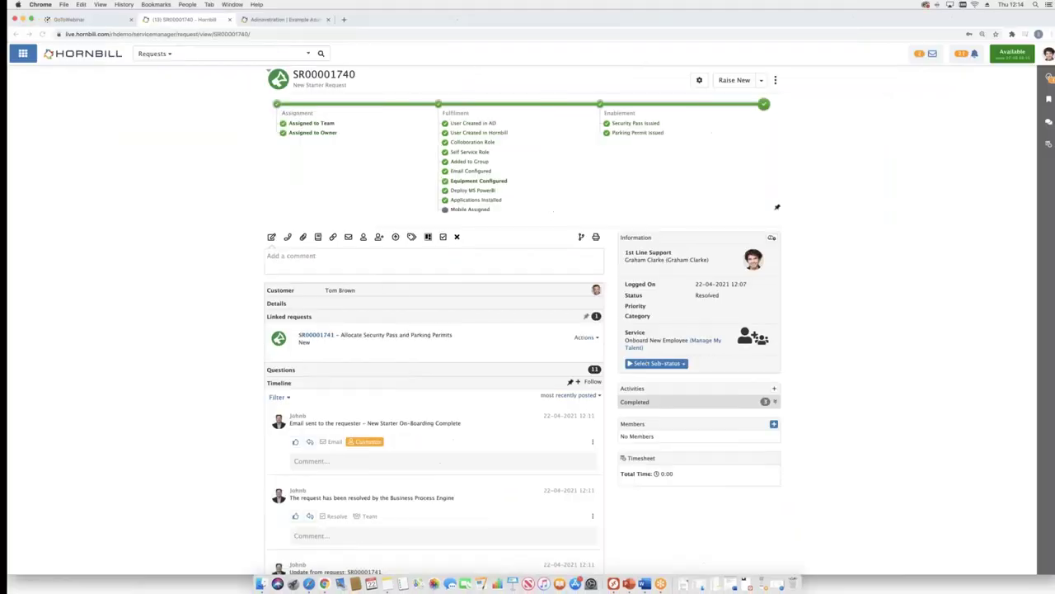
key(ctrl+Right)
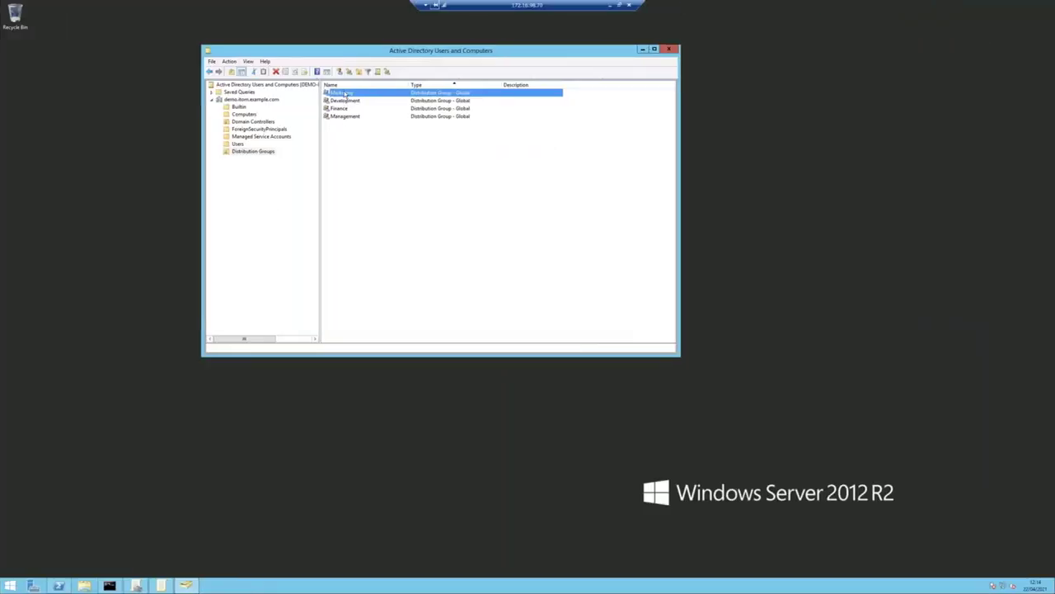
- Confirm the requester now appears among the Marketing group's two members
double_click(345, 94)
click(159, 48)
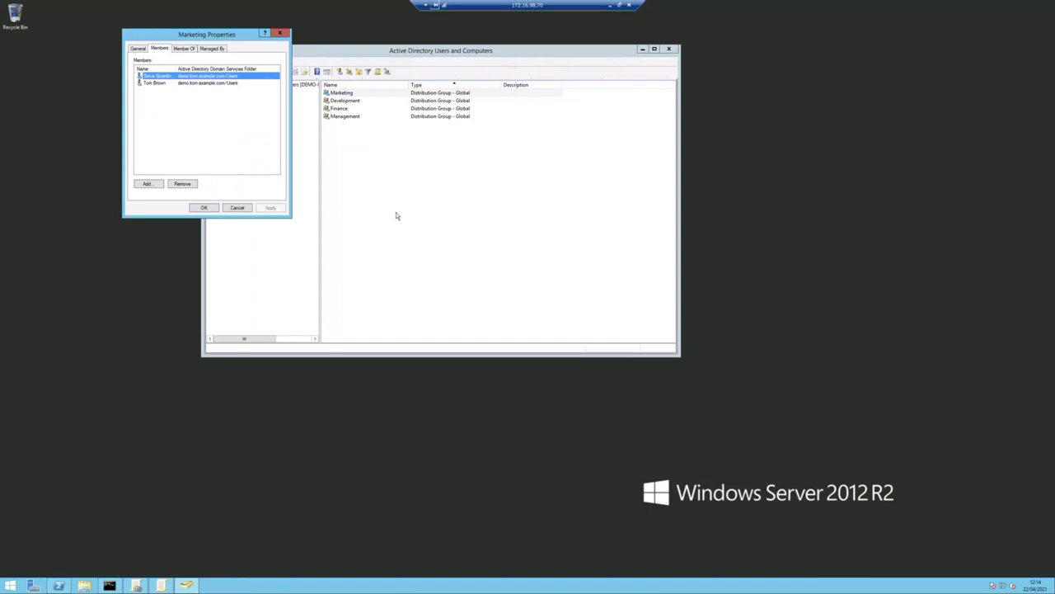
key(ctrl+Left)
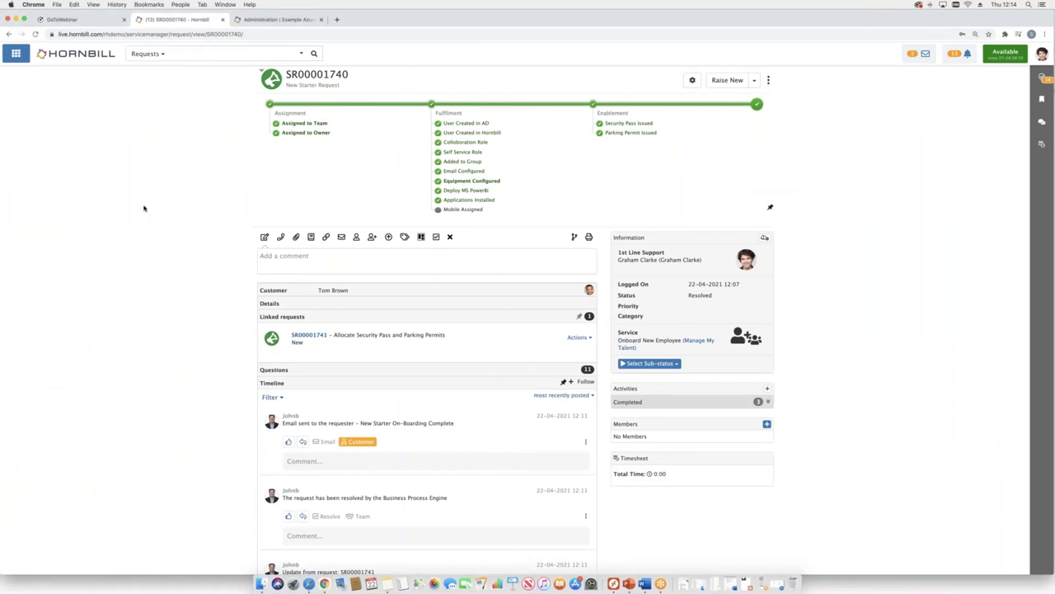
- Open the Azure AD new starter process and inspect its Assigned to Owner step
click(270, 20)
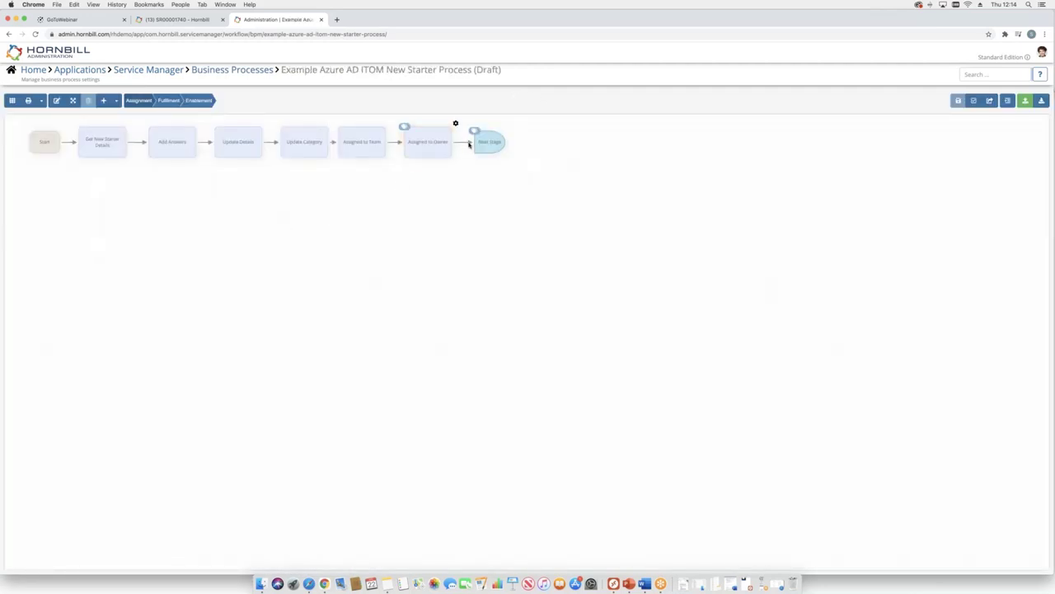
click(407, 146)
click(178, 101)
- Review the Assigned to Team step's task options, then display the Fulfilment stage diagram
click(388, 125)
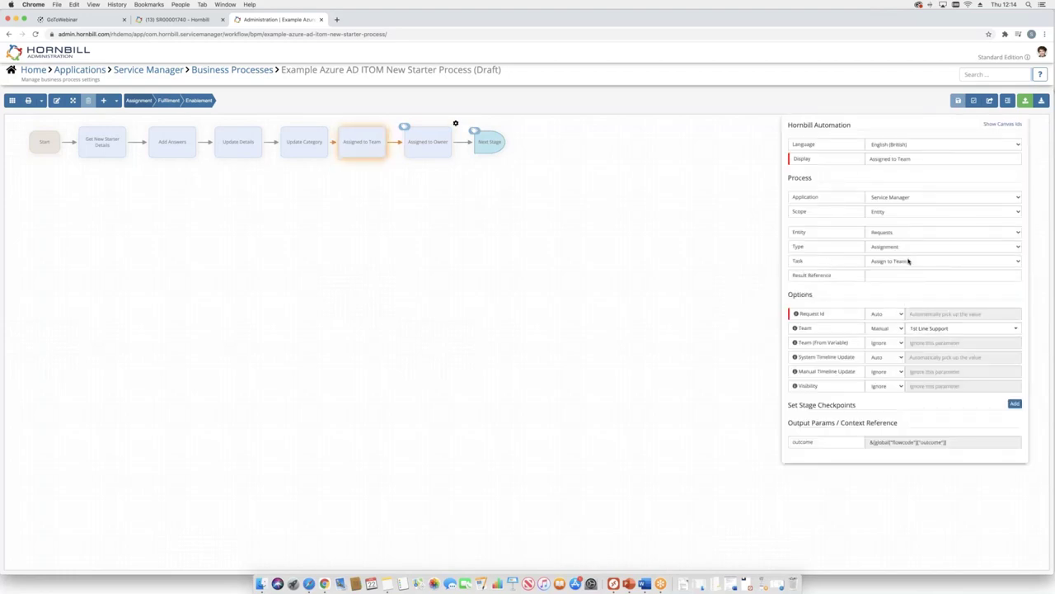
click(908, 261)
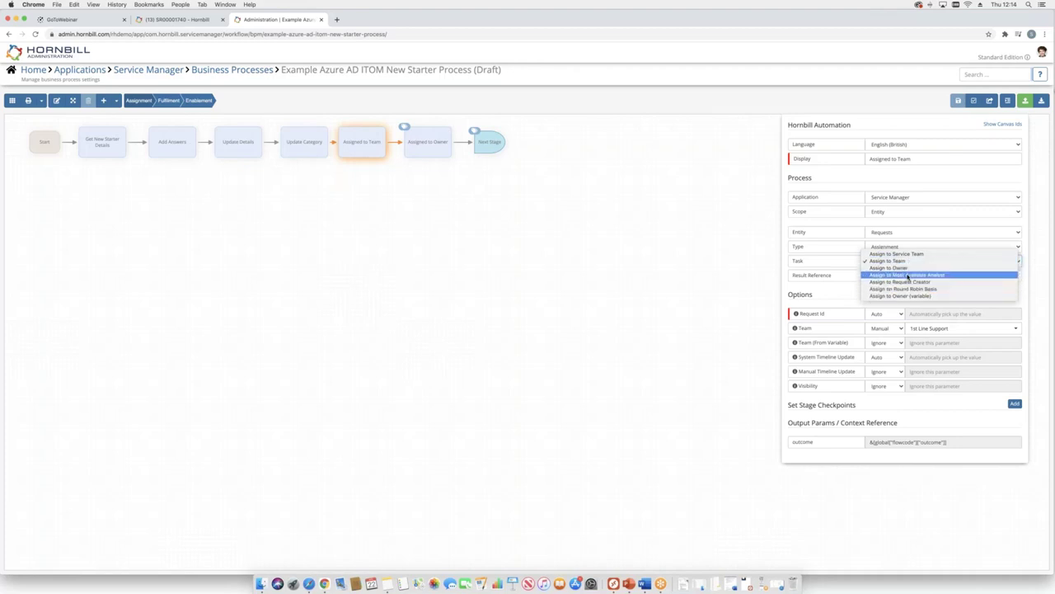
click(554, 243)
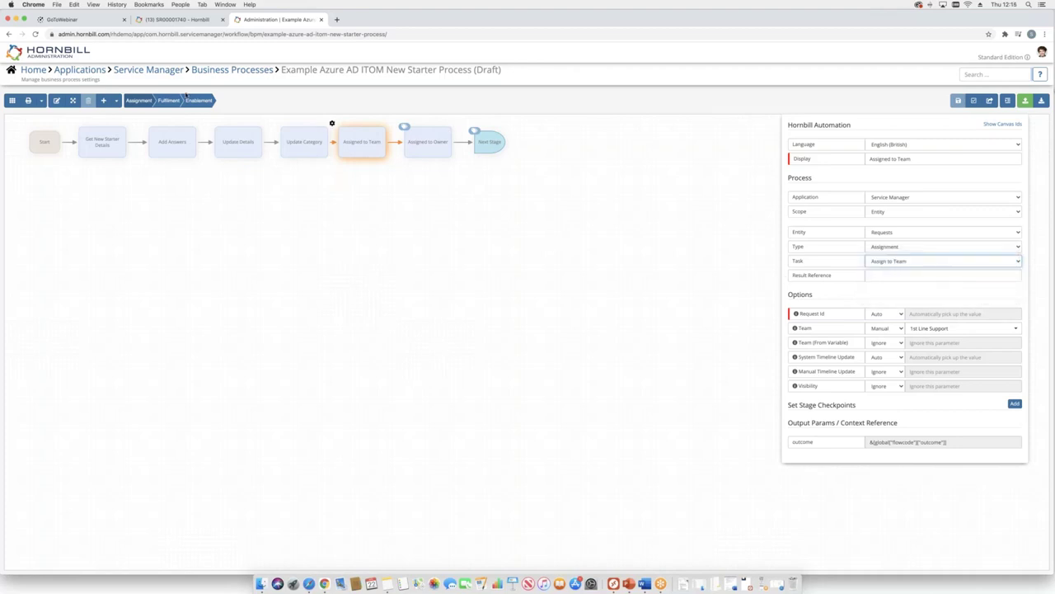
click(196, 99)
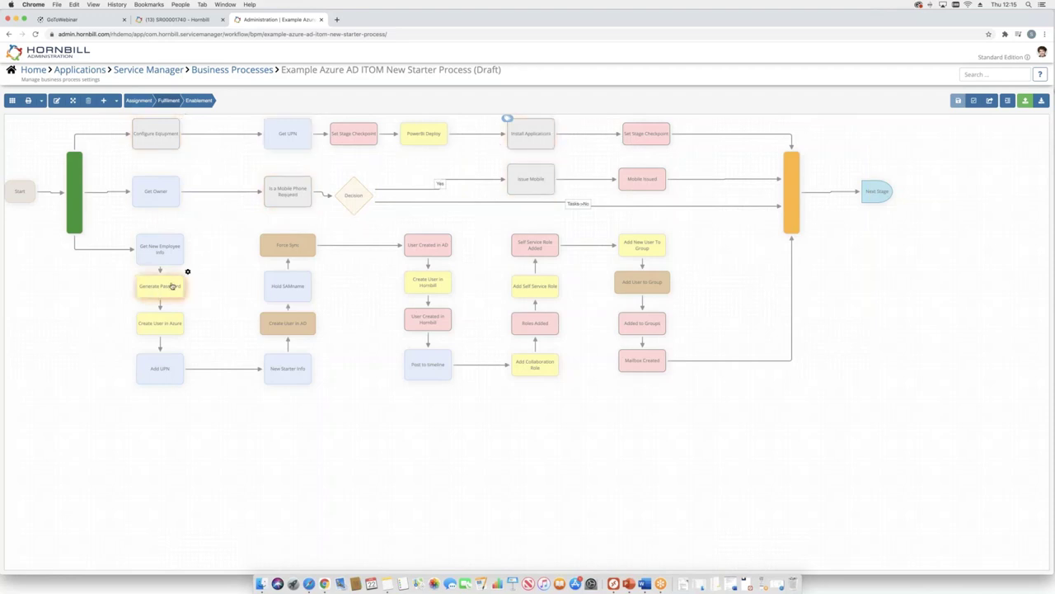
- Select the Generate Password step in the Fulfilment stage diagram
click(188, 274)
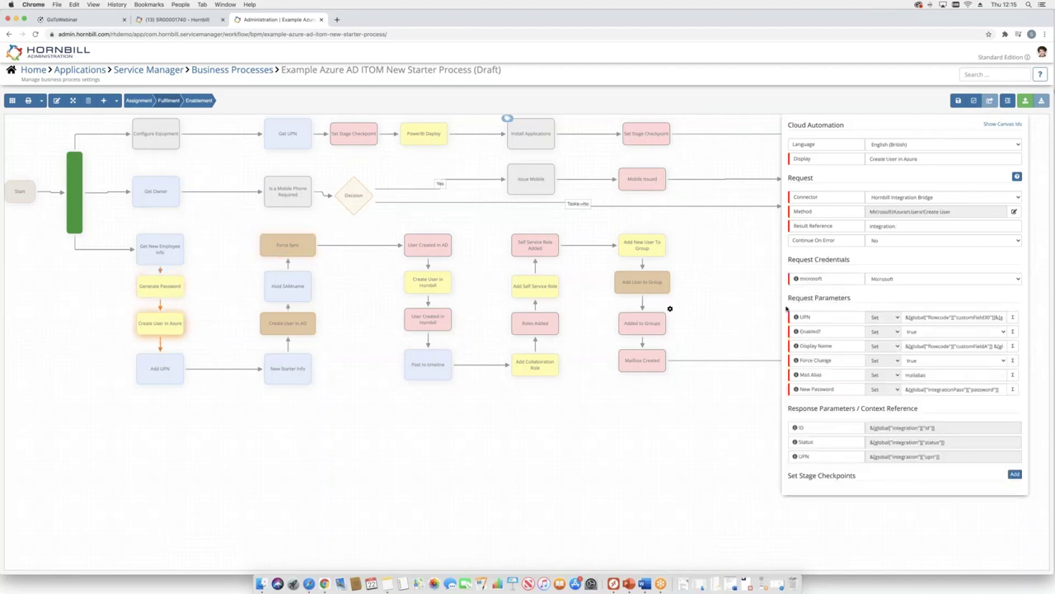
- Browse the Integration Bridge methods for Amazon EC2, Atlassian OpsGenie, BeyondTrust and DocuSign
click(1016, 211)
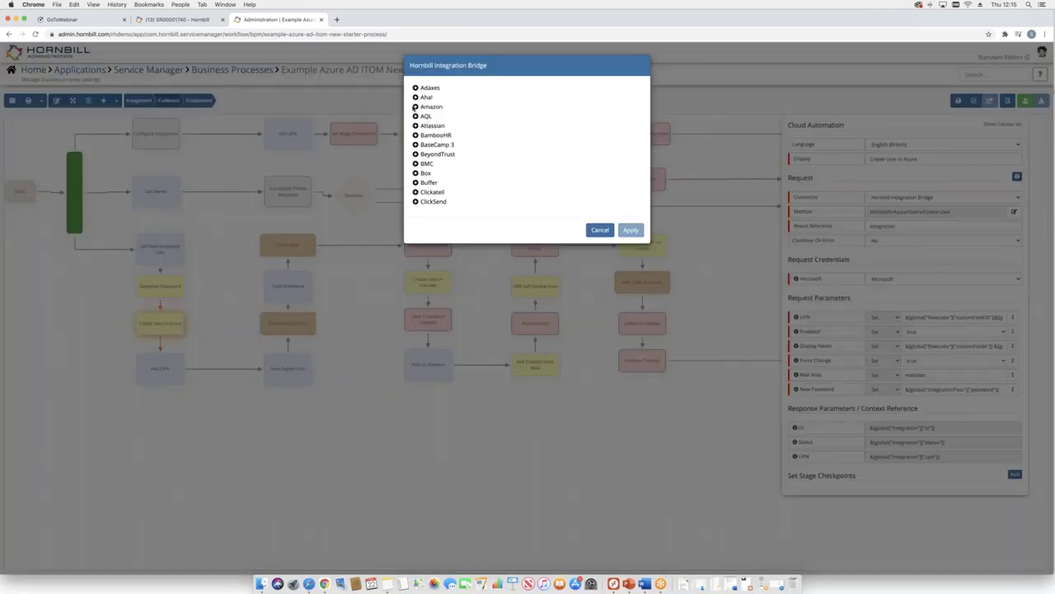
click(414, 106)
click(422, 123)
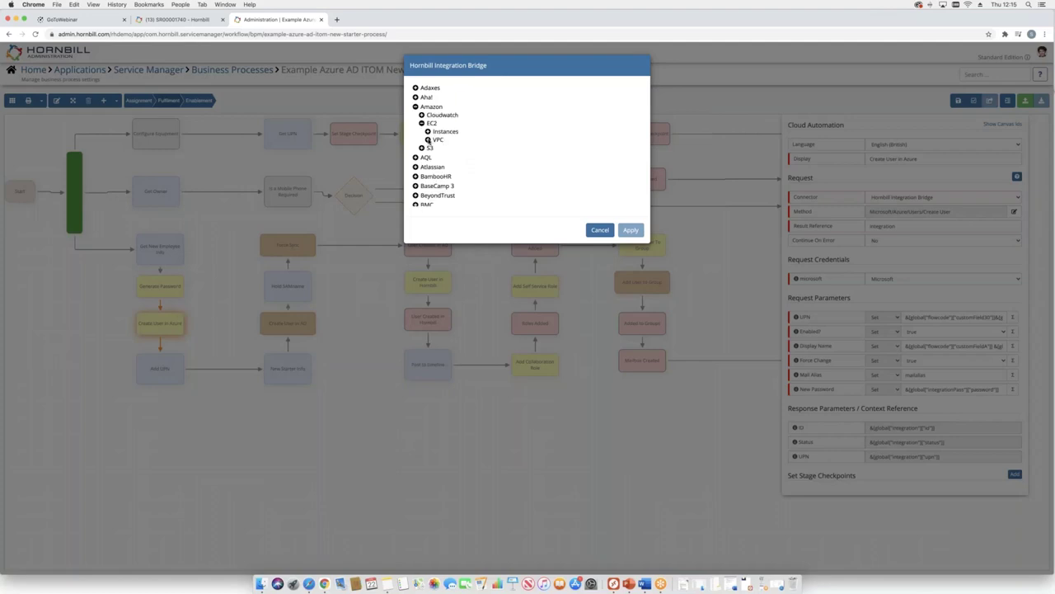
click(427, 132)
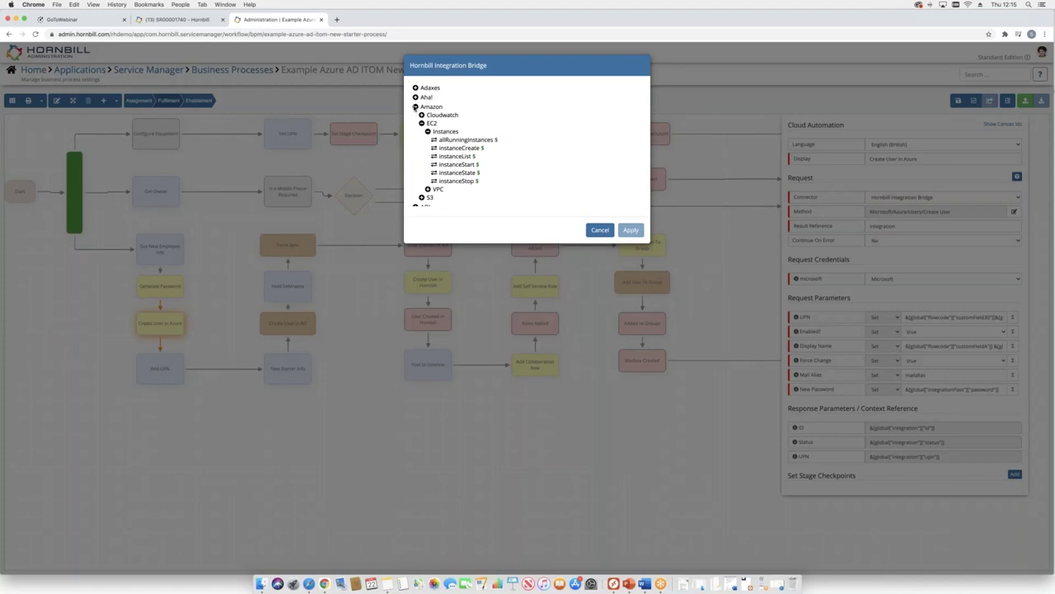
click(415, 106)
click(415, 126)
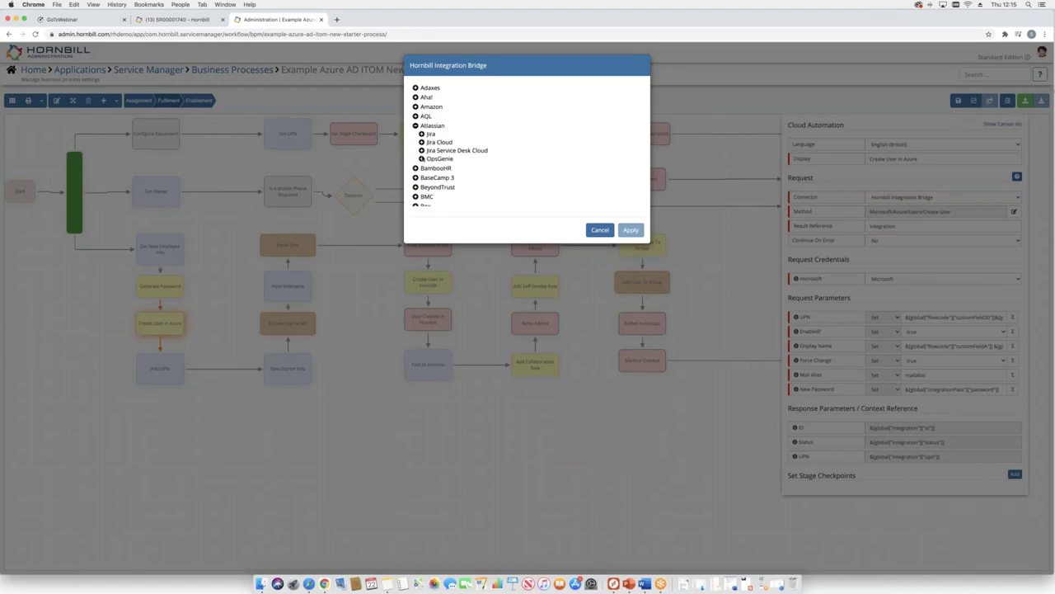
click(421, 159)
scroll(475, 126, down, 2)
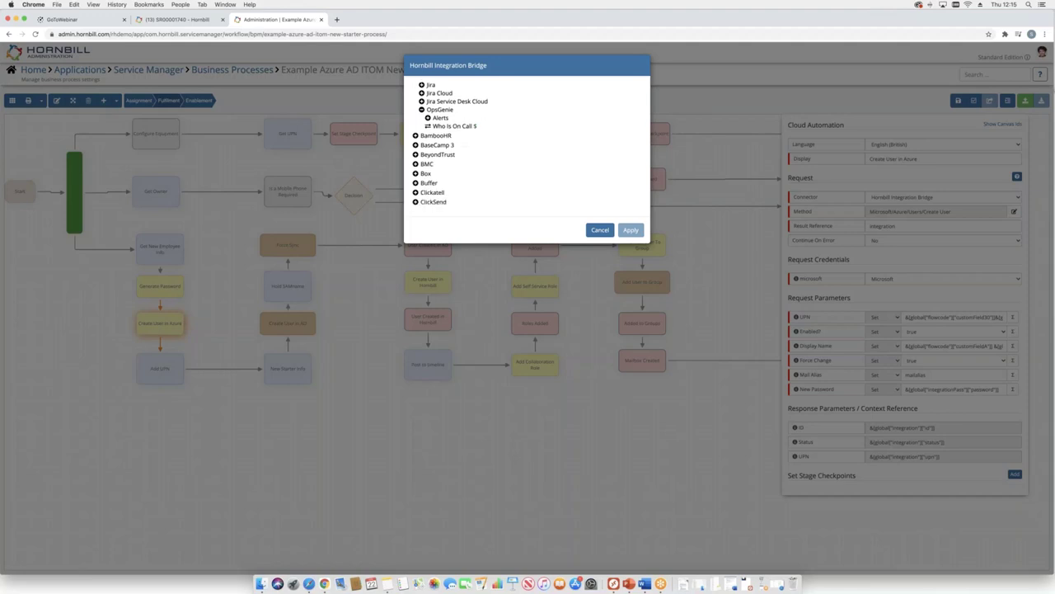
click(415, 154)
scroll(422, 145, down, 2)
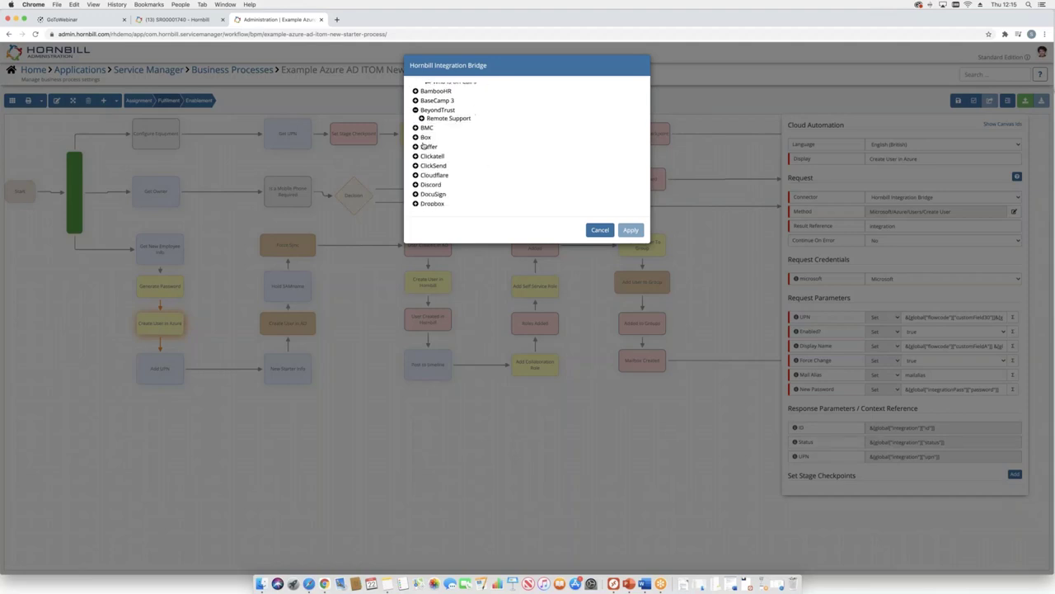
click(415, 194)
scroll(470, 165, down, 2)
scroll(524, 154, down, 2)
scroll(524, 154, down, 8)
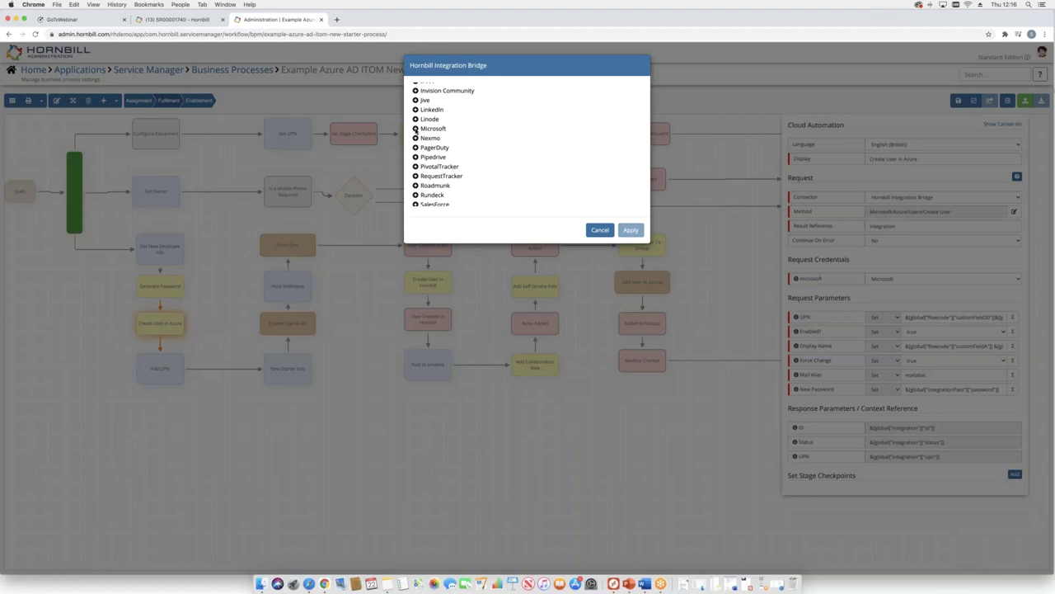
- Expand Microsoft > Azure to show the Users and Groups methods
click(416, 129)
click(422, 137)
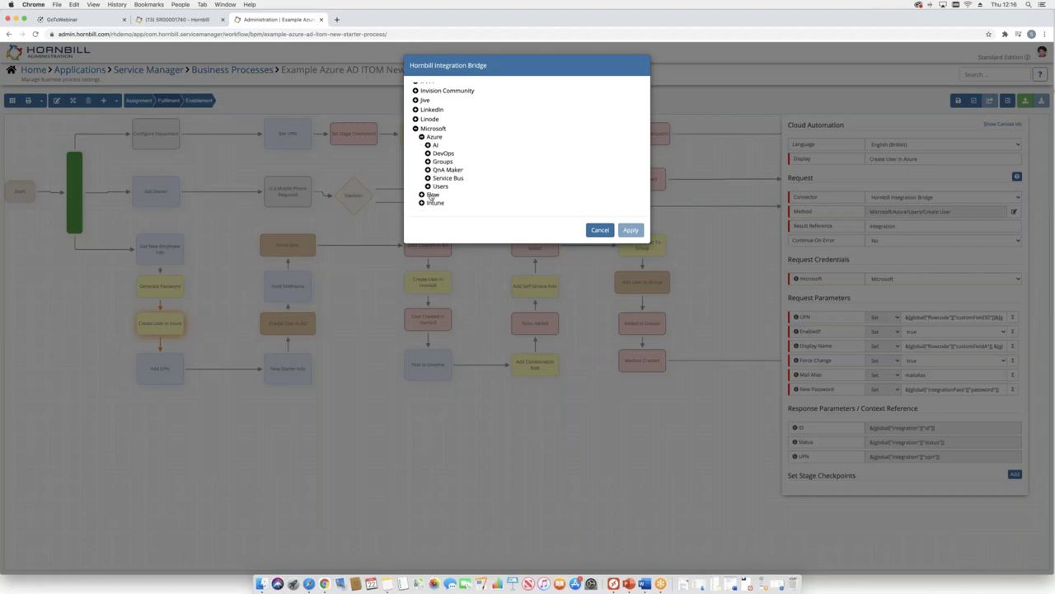
click(428, 186)
scroll(437, 156, down, 2)
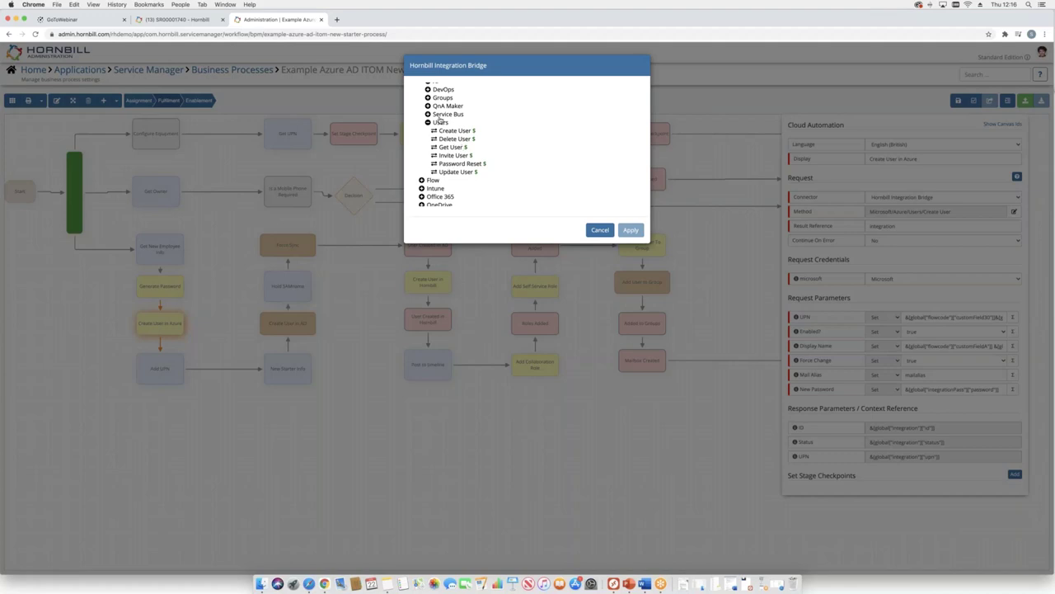
scroll(437, 117, up, 1)
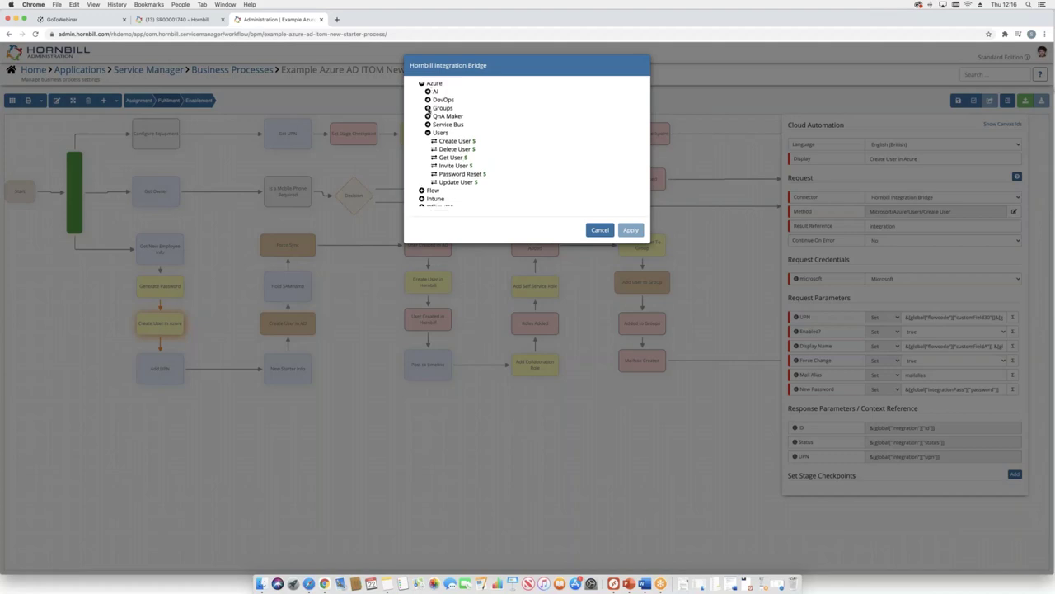
click(428, 108)
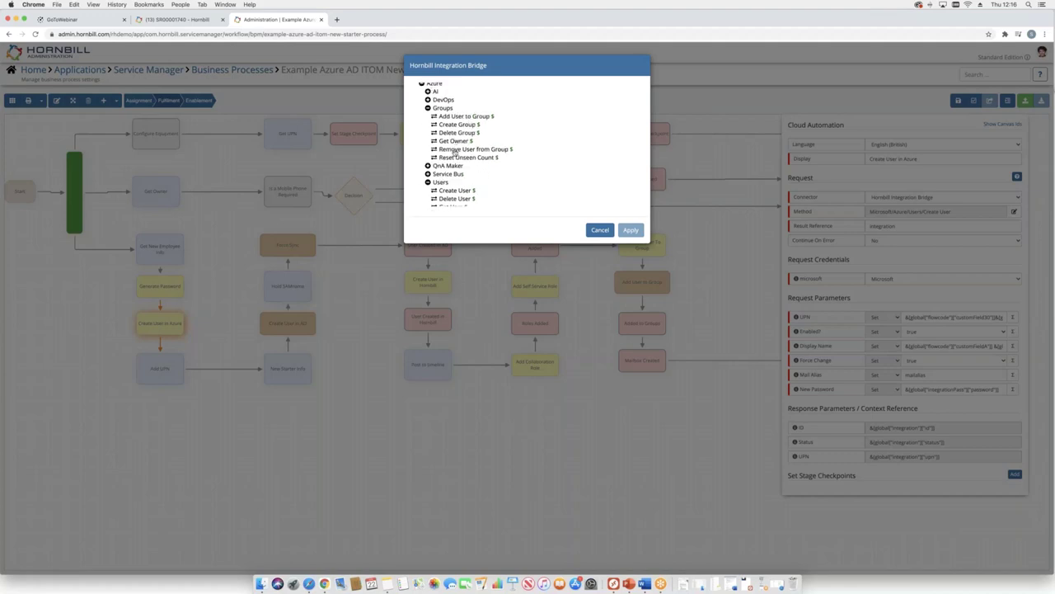
scroll(464, 163, down, 2)
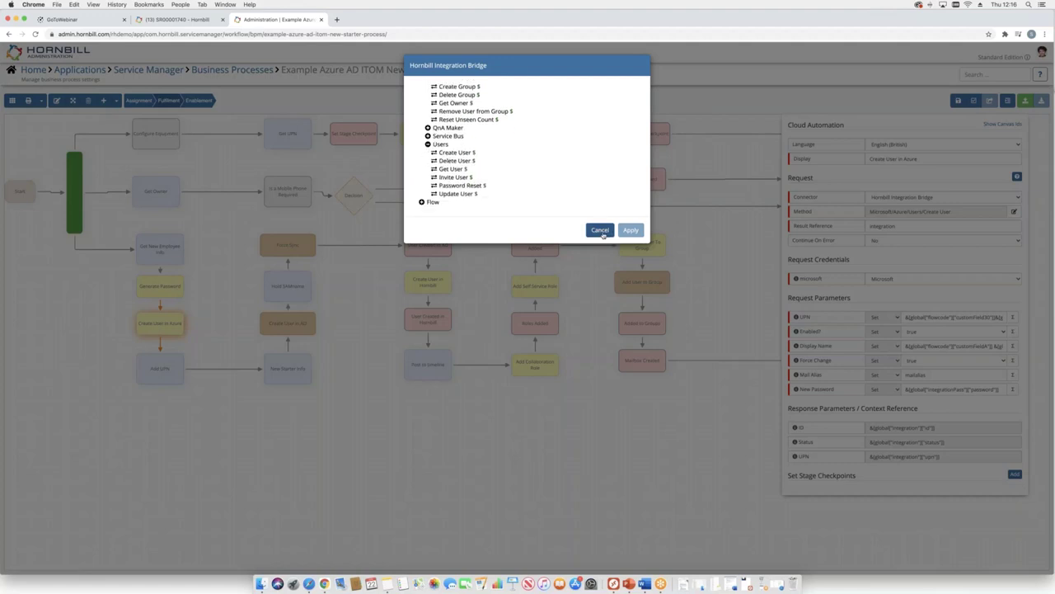
- Browse the Generate Password step's output variables without changes, then open the Create User in AD step
click(600, 231)
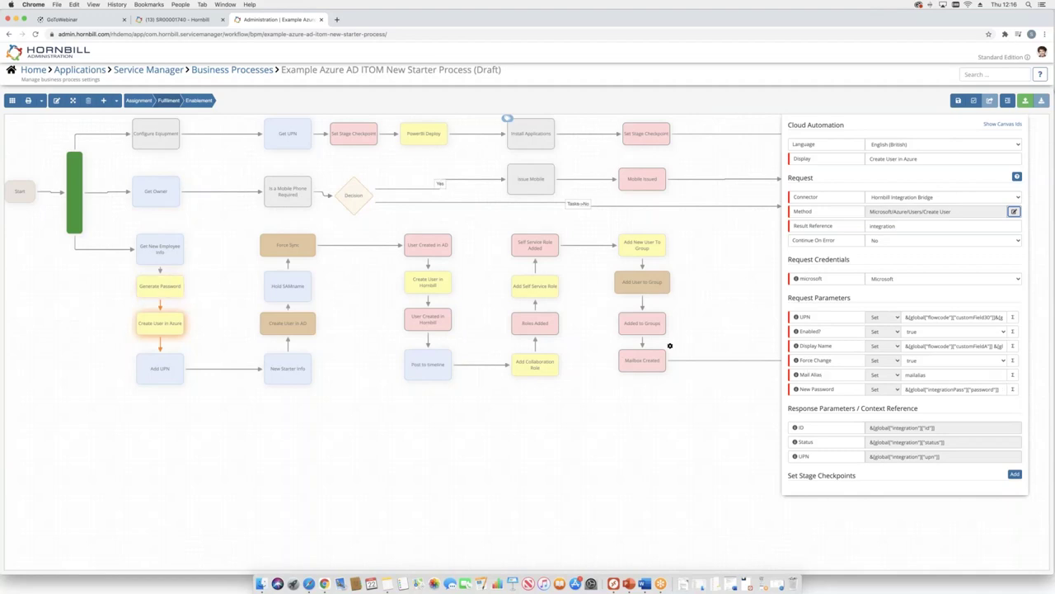
click(1012, 389)
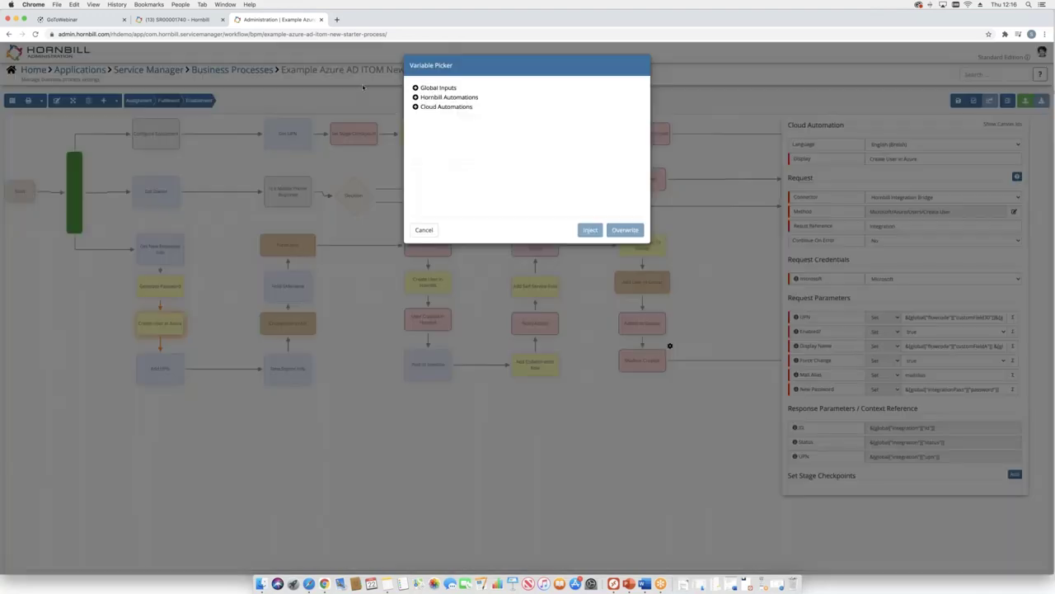
click(415, 108)
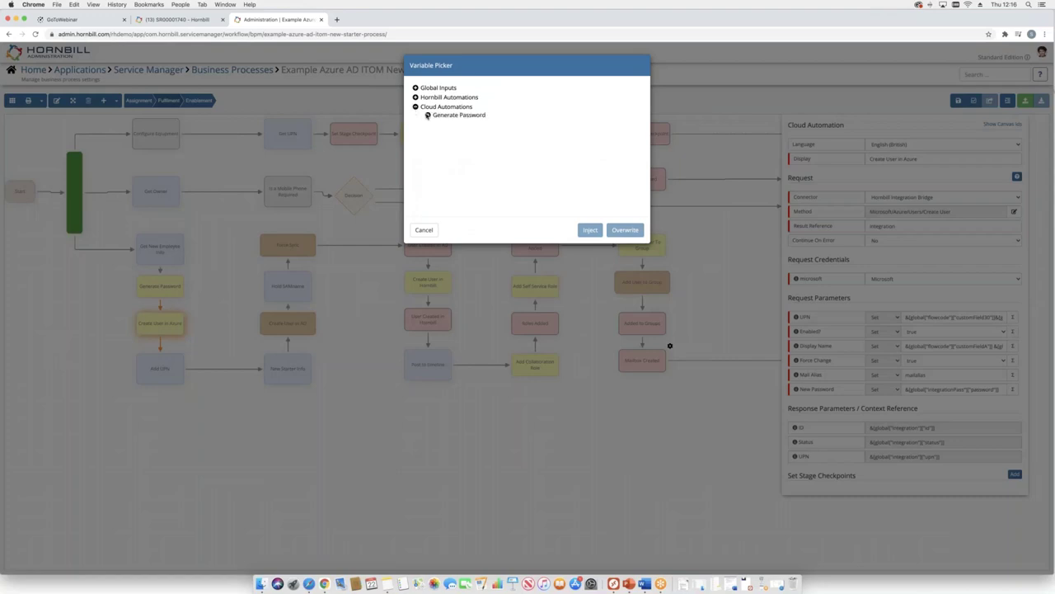
click(427, 115)
click(424, 230)
click(302, 324)
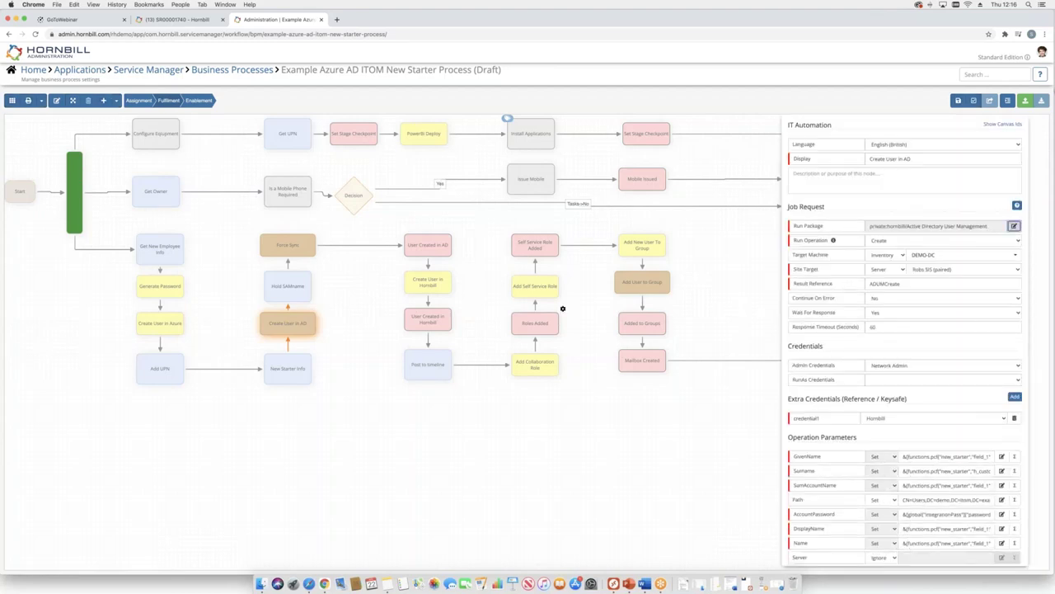
- Check the Create User in AD package and operation lists unchanged, then close the panel to show the Enablement diagram
click(1014, 225)
click(417, 87)
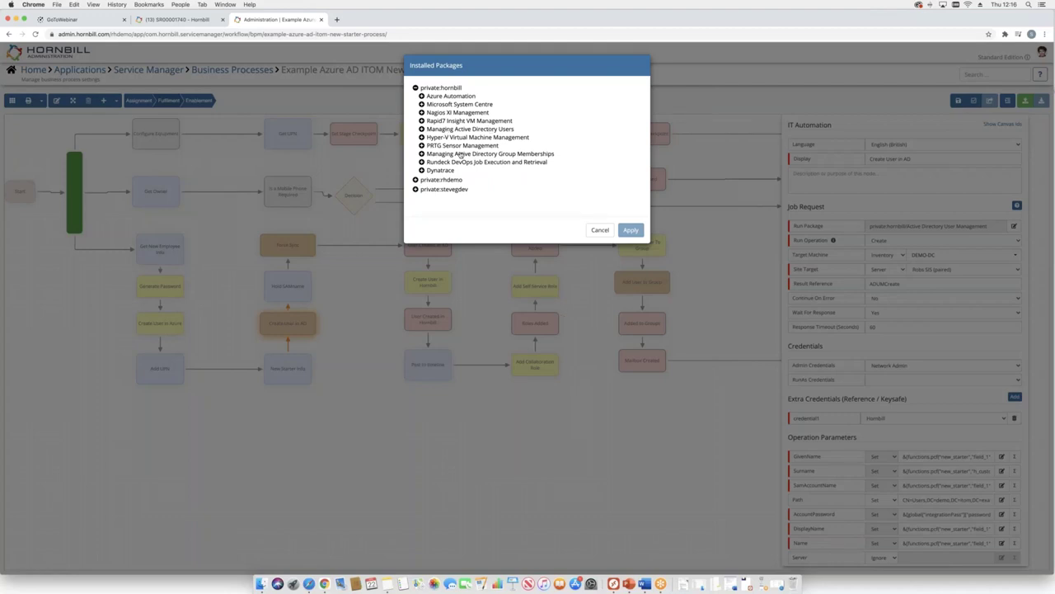
click(600, 230)
click(907, 240)
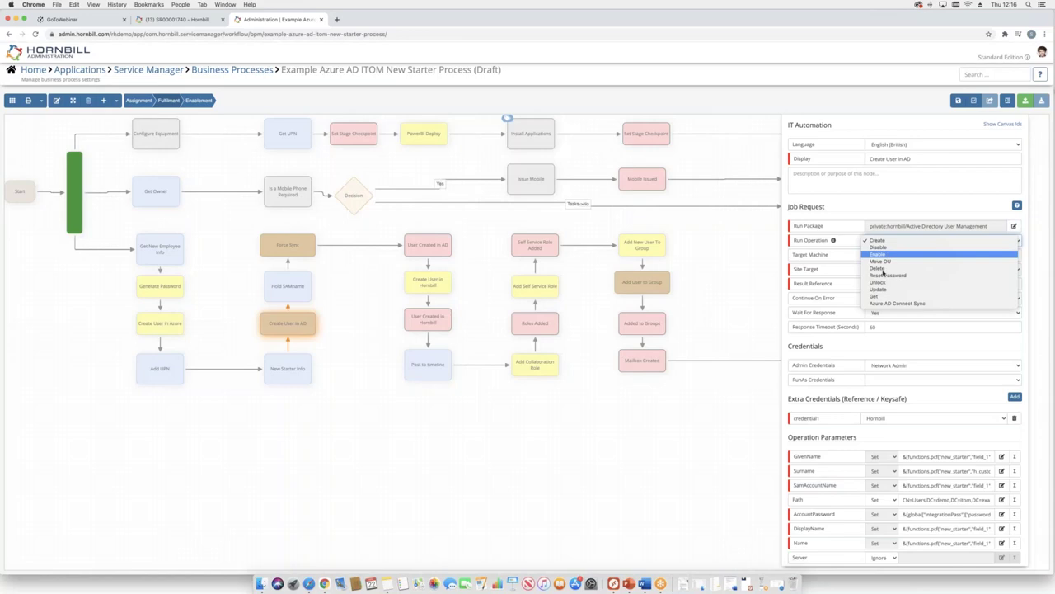
click(812, 204)
scroll(824, 330, down, 5)
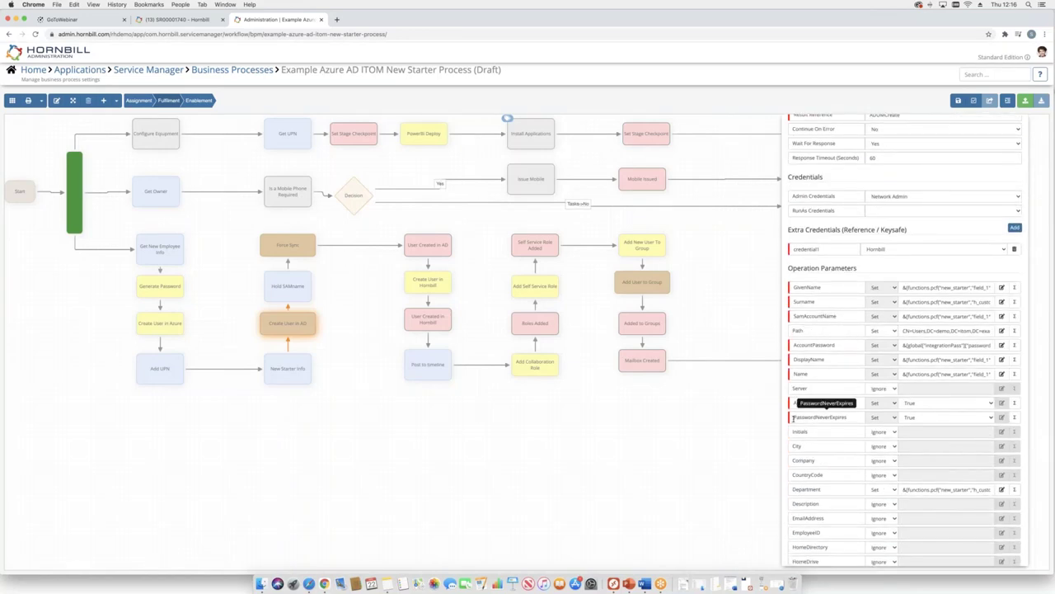
click(643, 499)
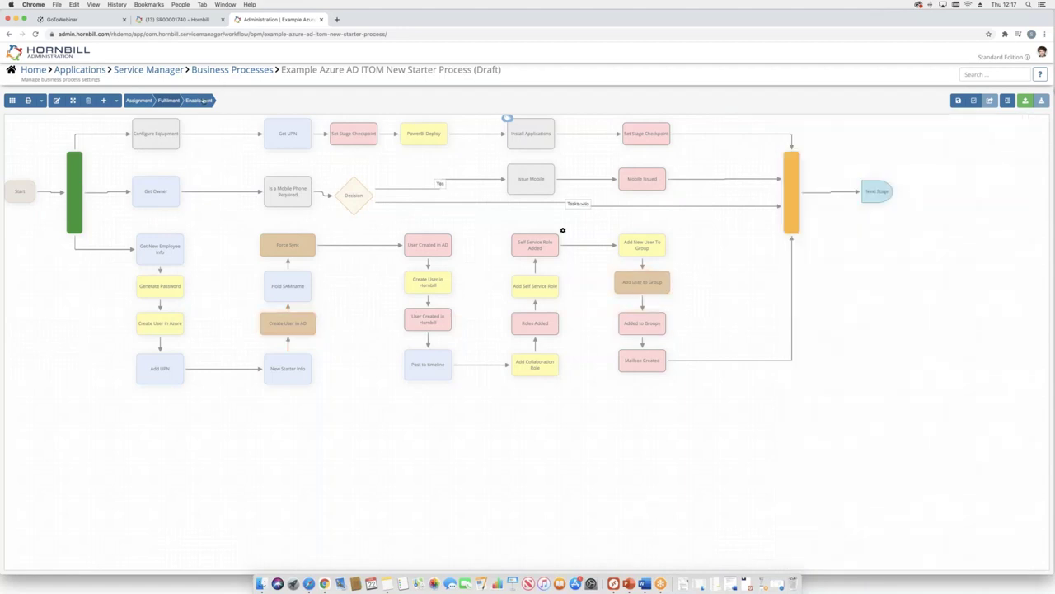
- Inspect the Enablement stage's Delete User in AD step, then head back to Business Processes
click(201, 100)
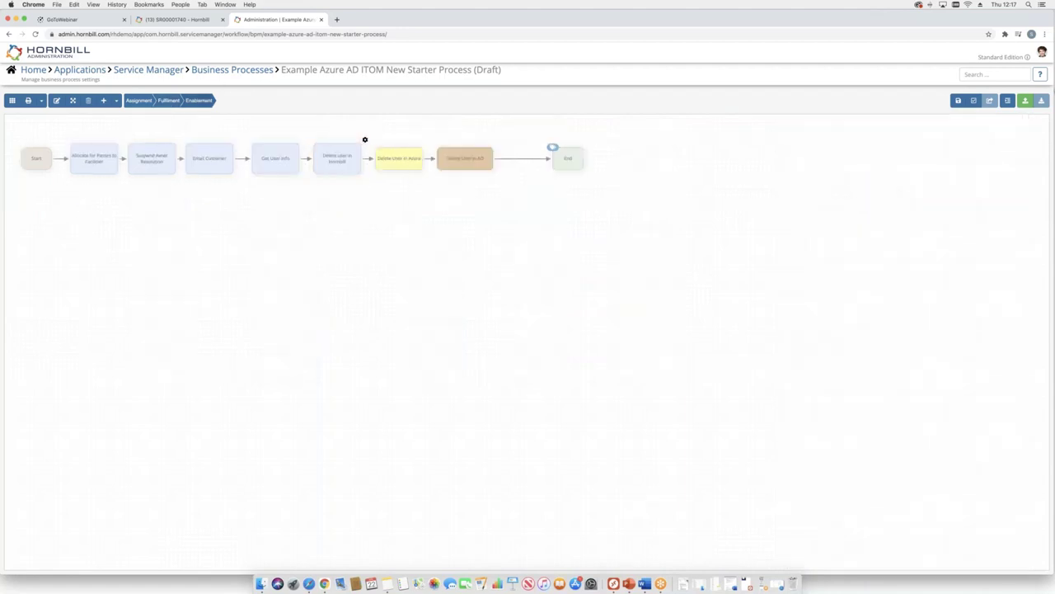
click(497, 145)
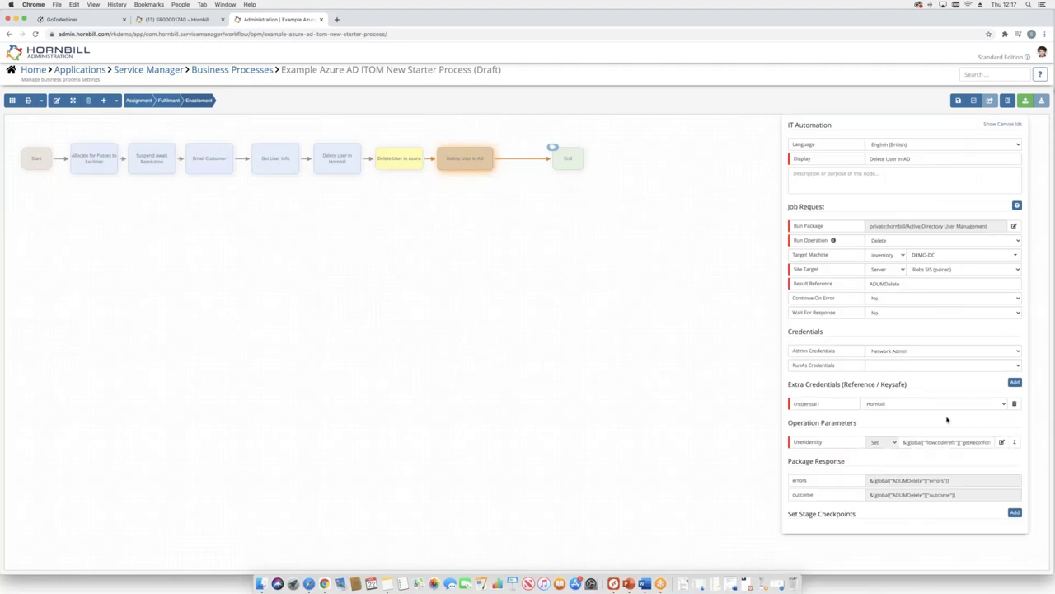
click(220, 71)
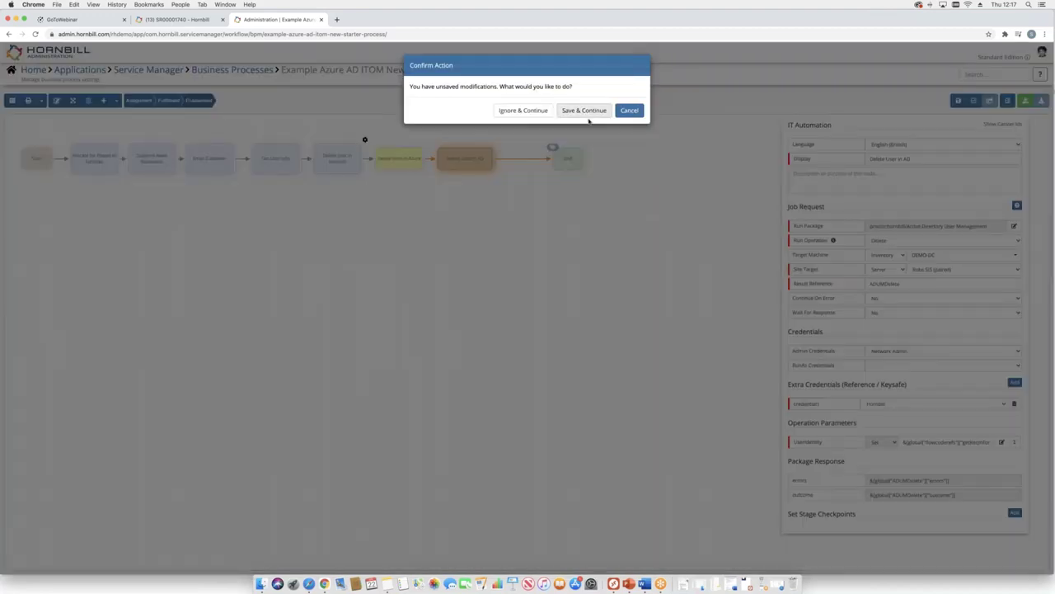
- Save & Continue the pending process changes and open the Example Distribution Group process
key(Escape)
click(958, 99)
click(990, 100)
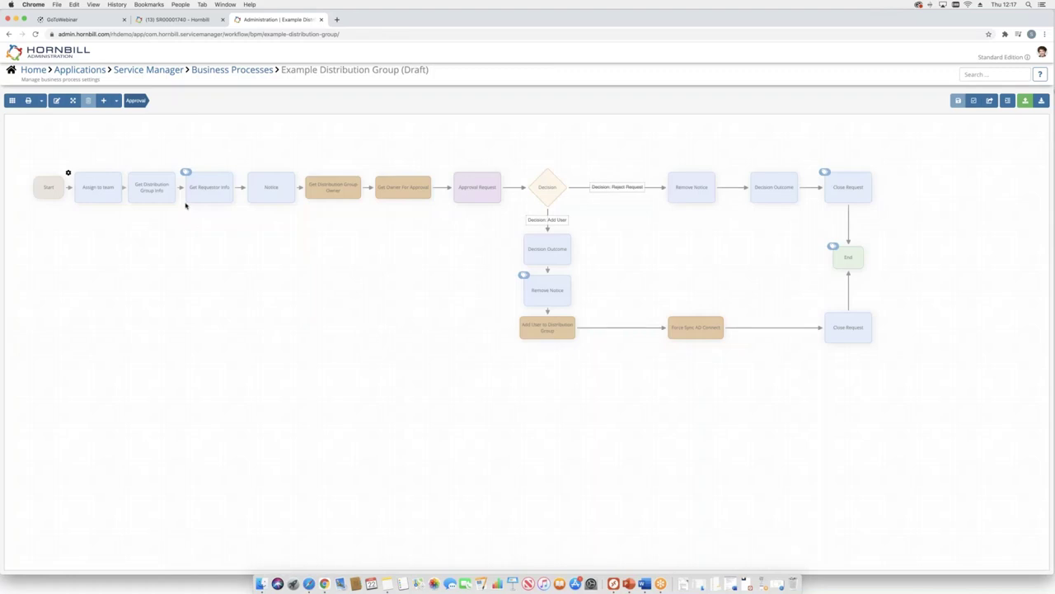
- Confirm Get Distribution Group Owner's GroupIdentity comes from the Distribution Group Access form's Details question
click(149, 186)
click(366, 174)
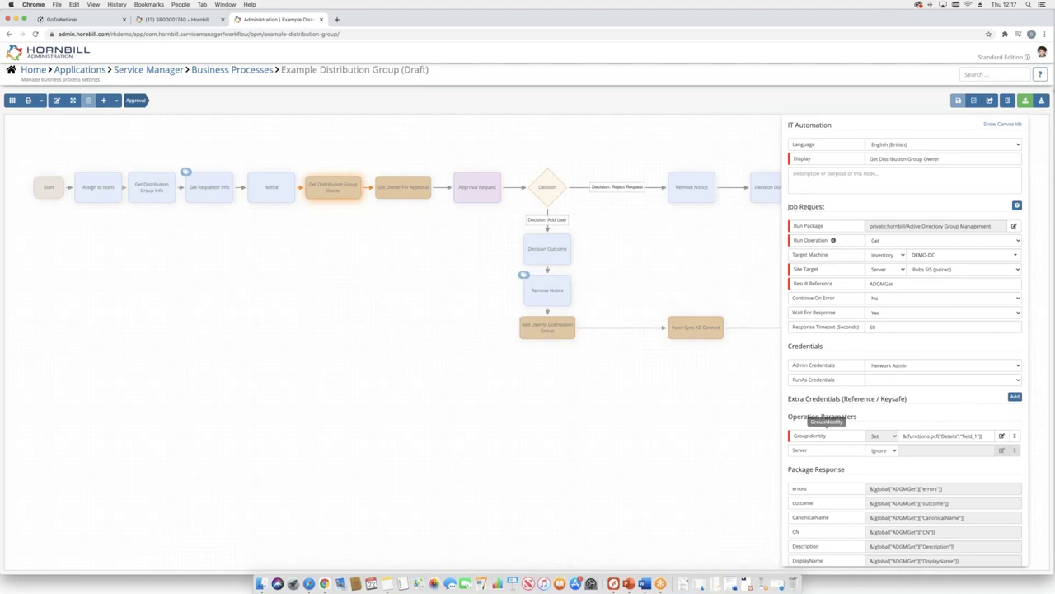
click(1014, 437)
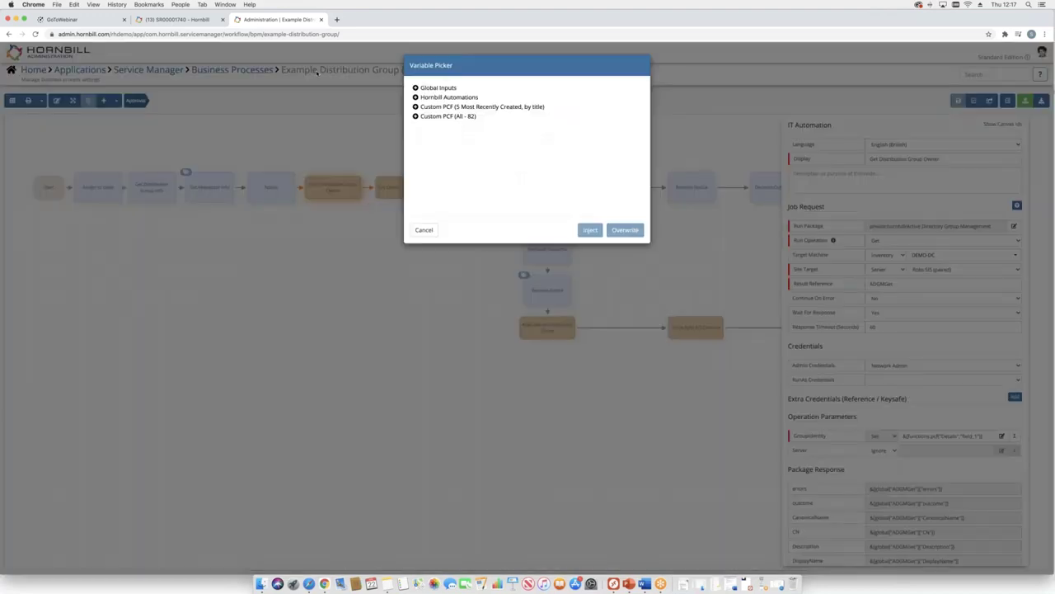
click(415, 106)
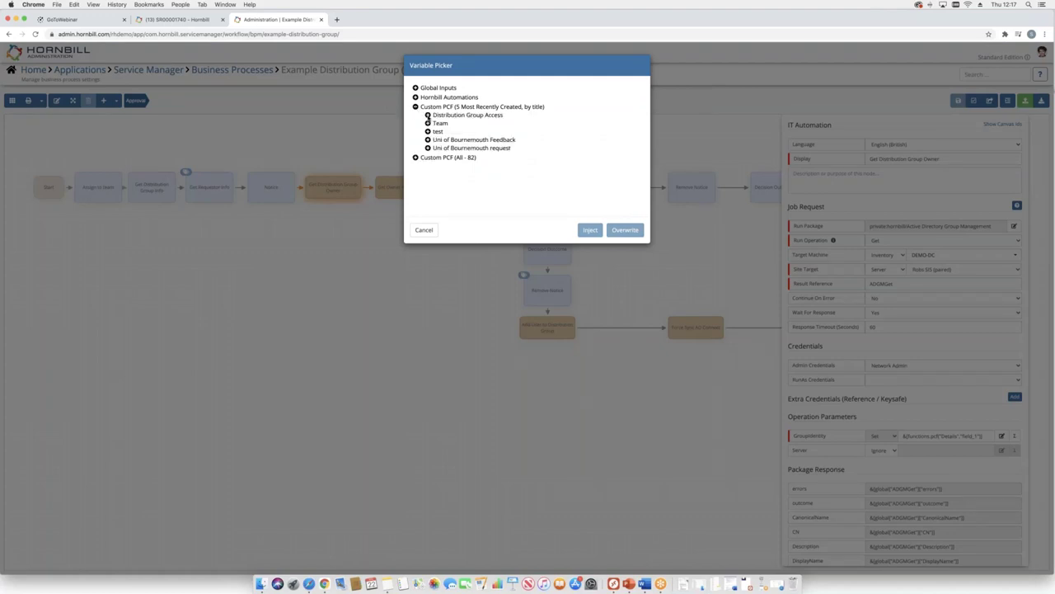
click(428, 115)
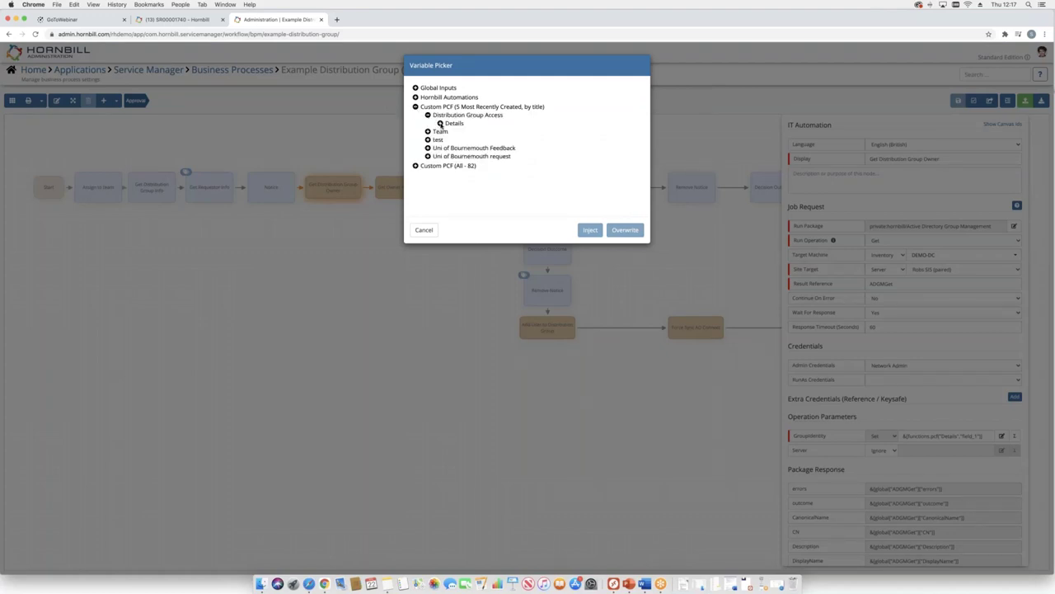
click(440, 123)
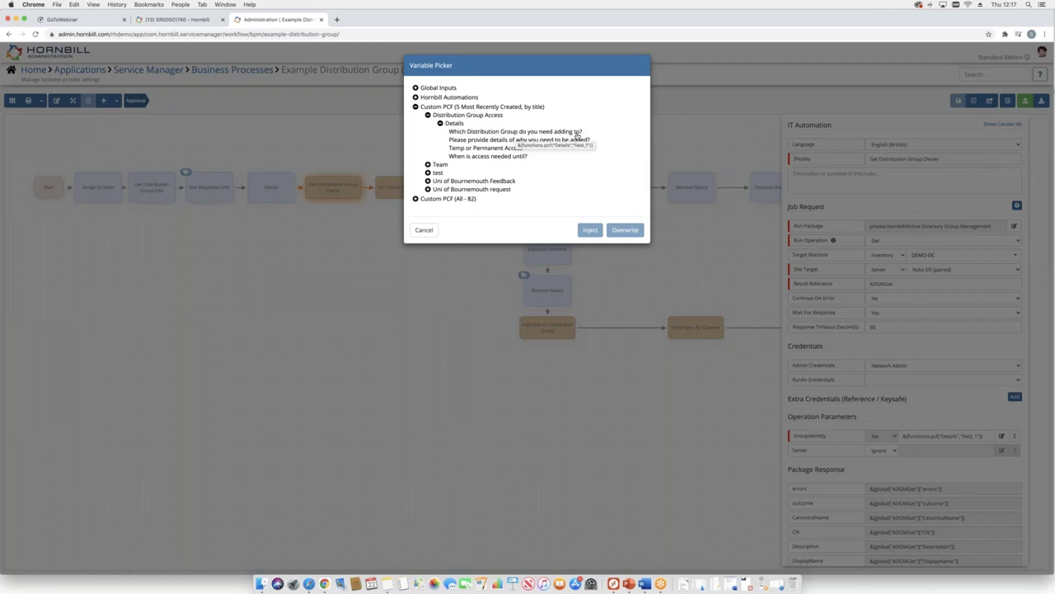
click(516, 132)
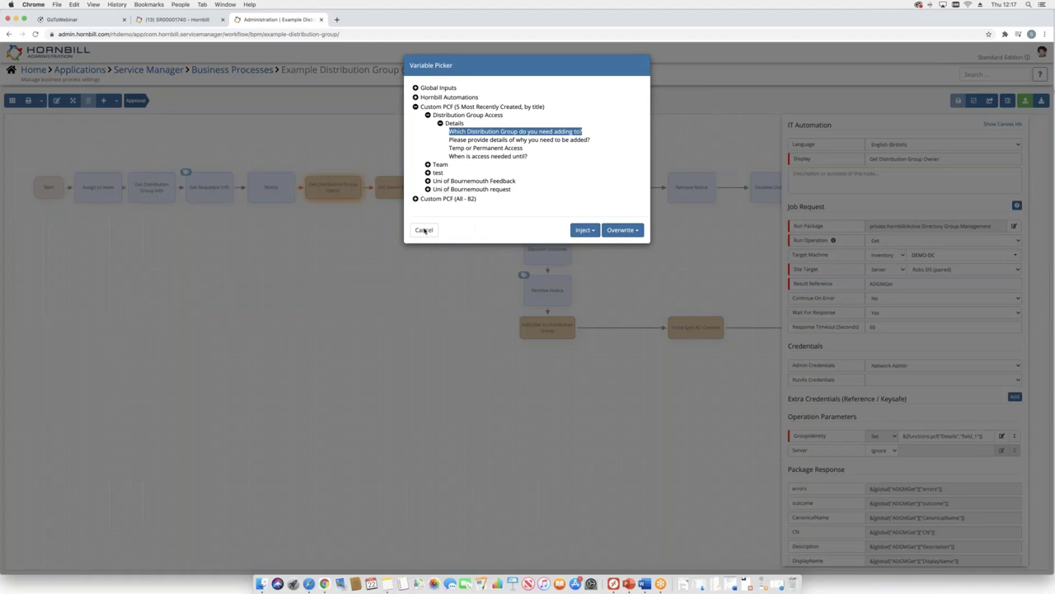
click(455, 123)
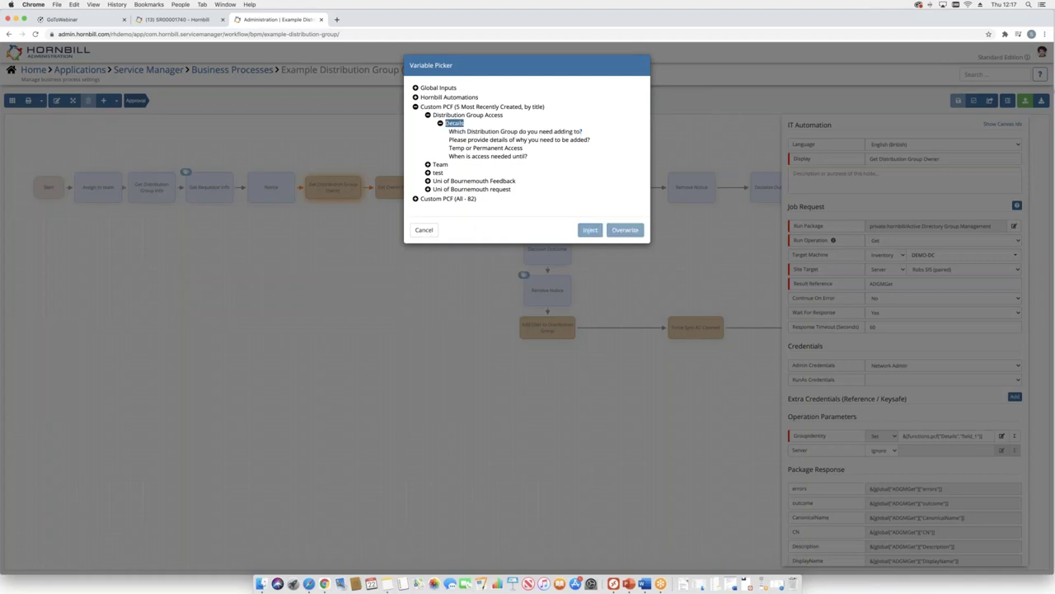
click(424, 230)
scroll(822, 463, down, 3)
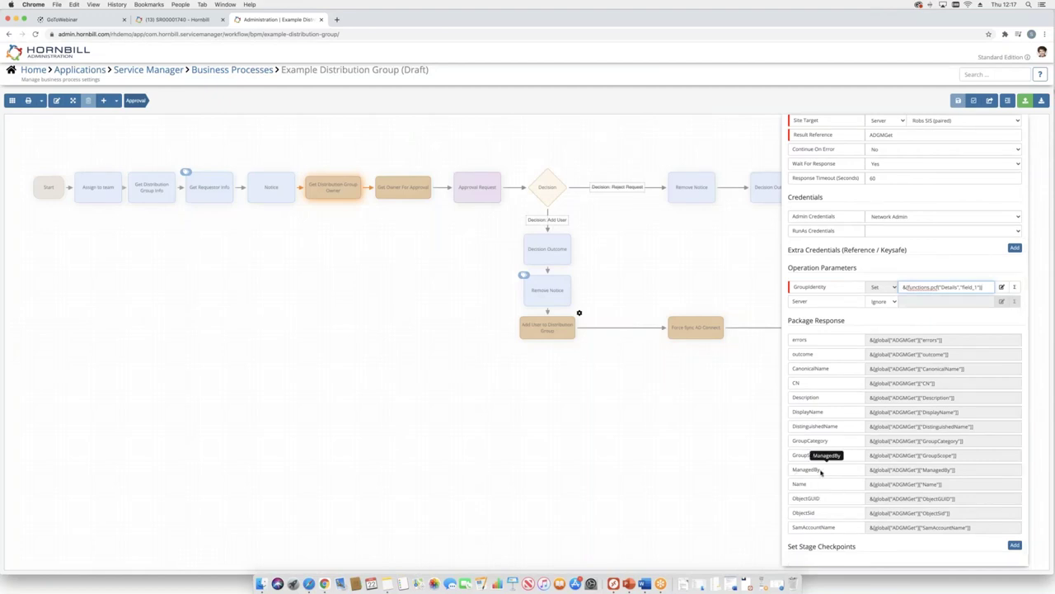
- Inspect Get Owner For Approval's UserIdentity variable options and its EmailAddress output
click(434, 174)
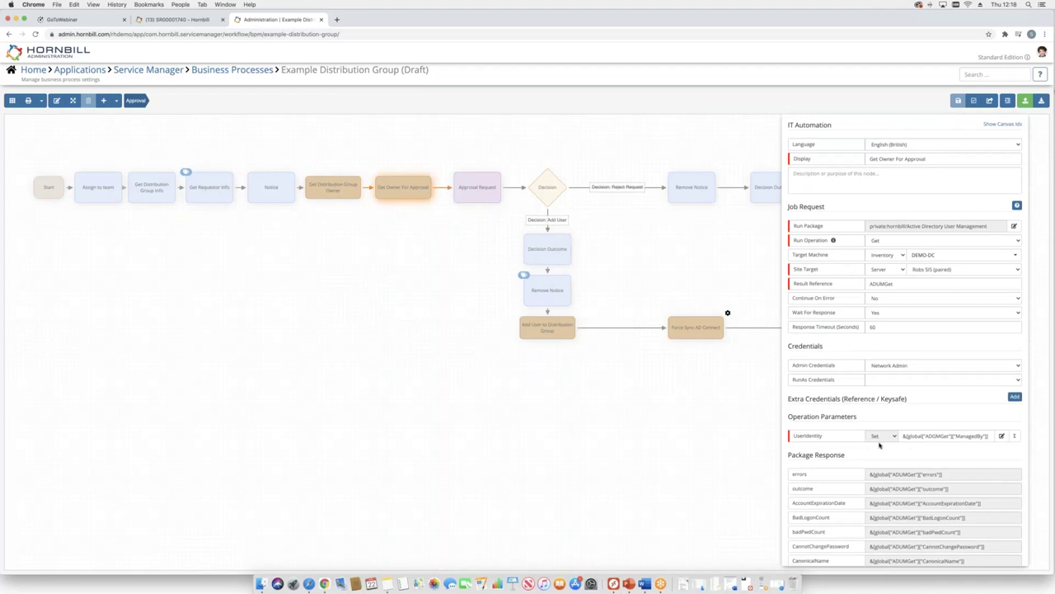
click(1014, 437)
click(417, 107)
click(424, 115)
scroll(475, 167, down, 2)
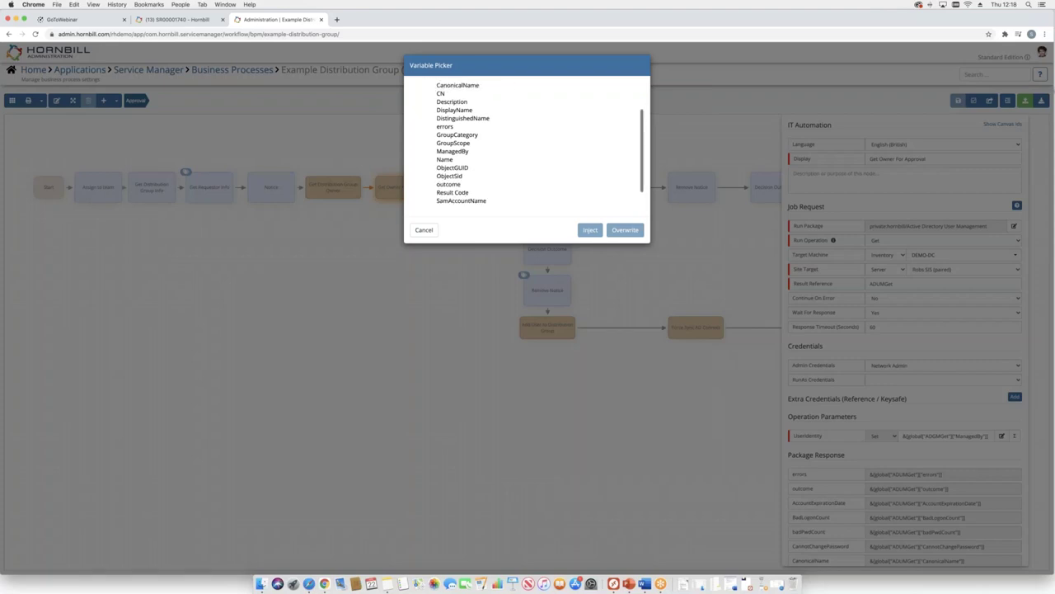
click(424, 229)
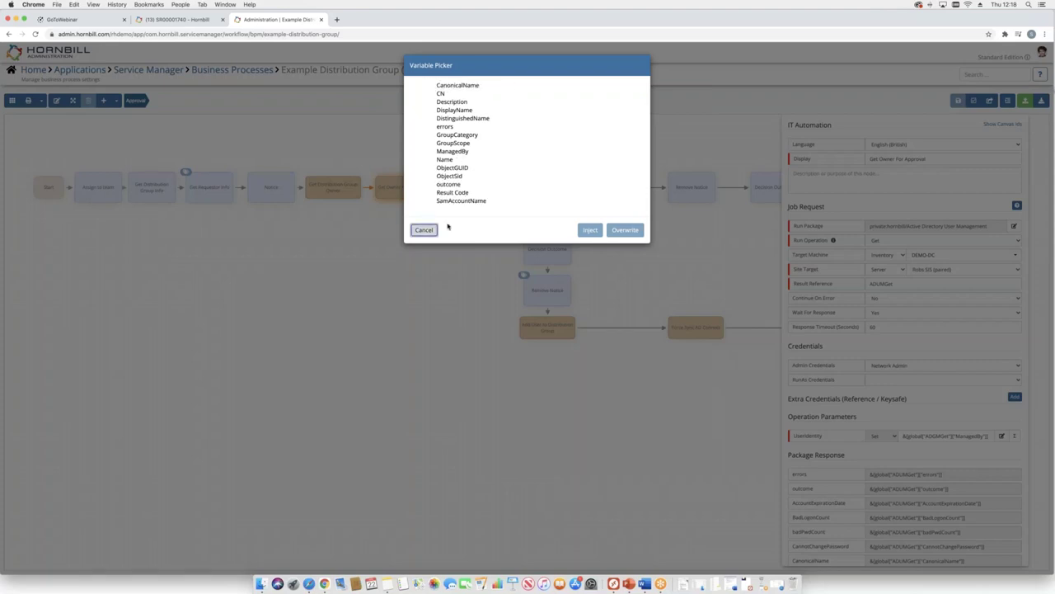
scroll(816, 330, down, 10)
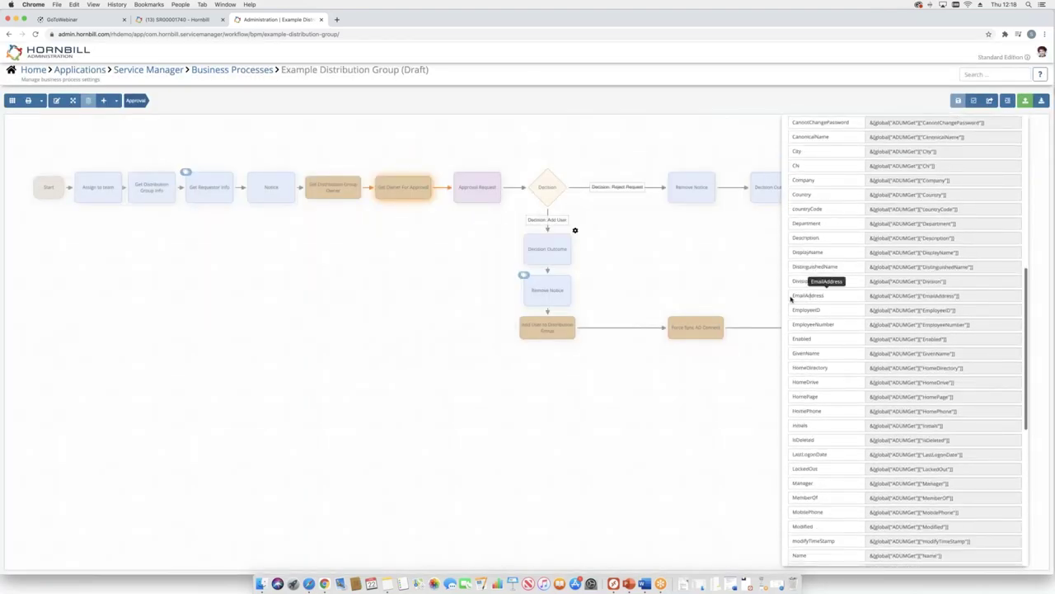
double_click(830, 295)
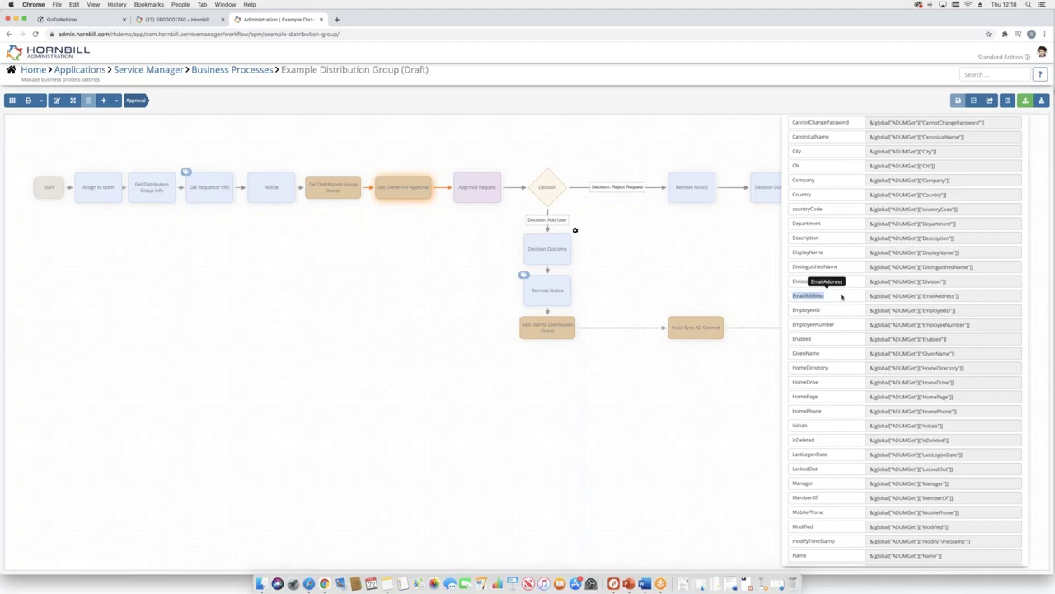
- Review the Approval Request's recipient and authorisation message, then open Add User to Distribution Group
click(506, 170)
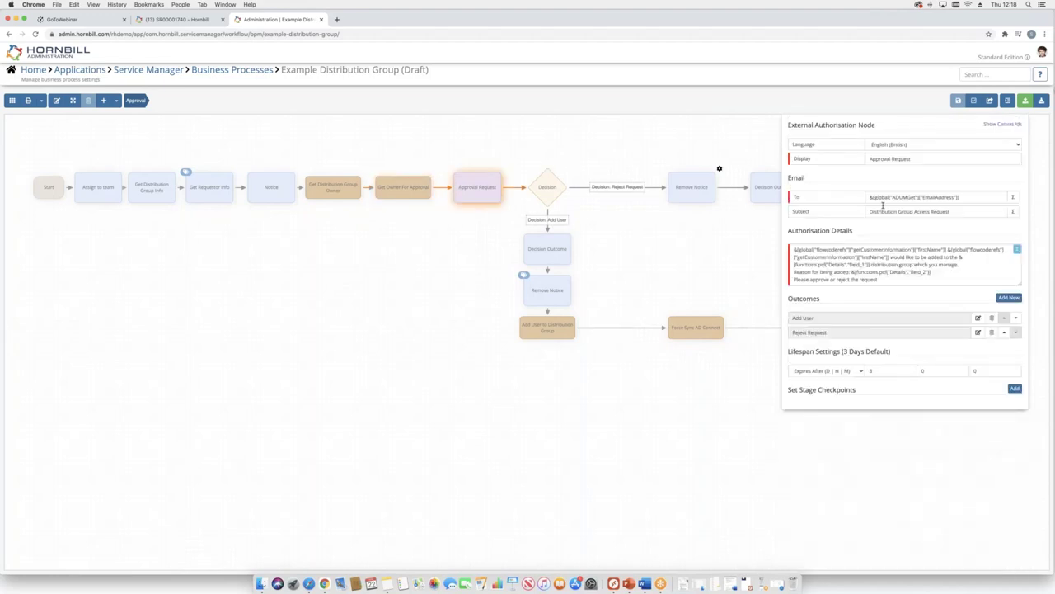
click(991, 198)
key(super+a)
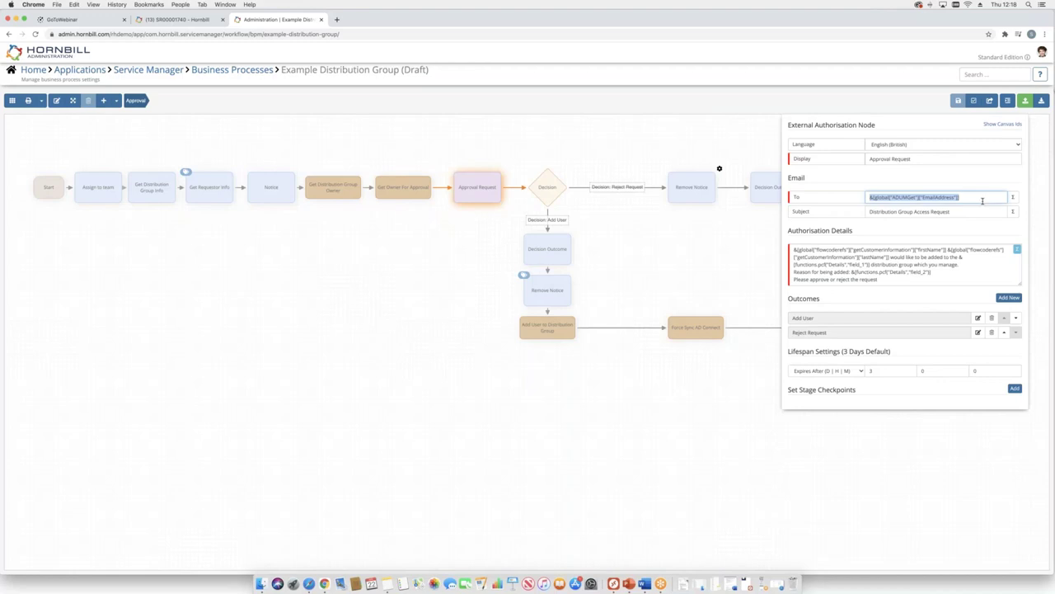
click(914, 264)
key(super+a)
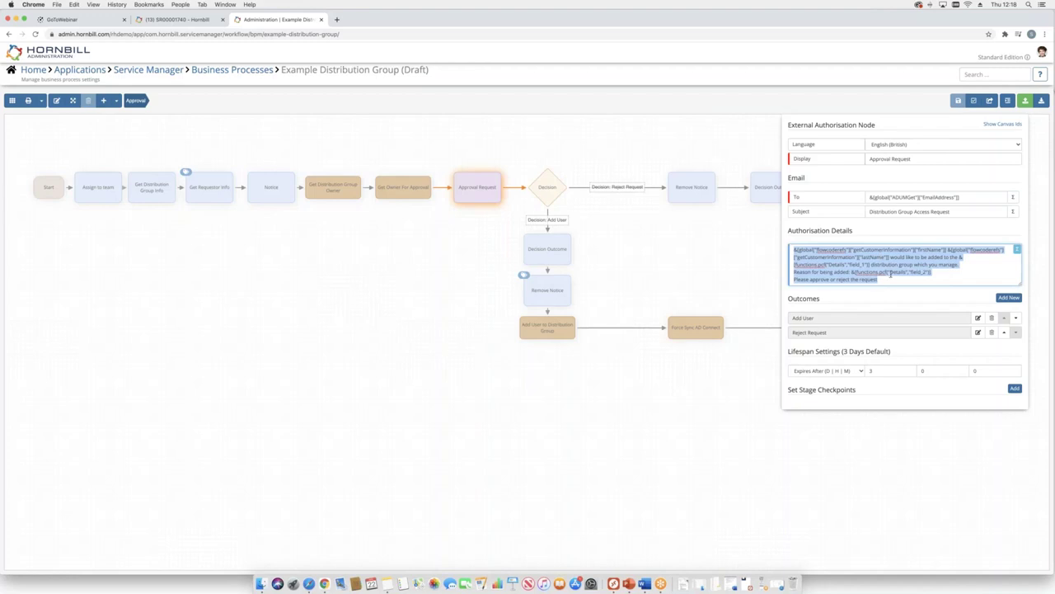
click(567, 266)
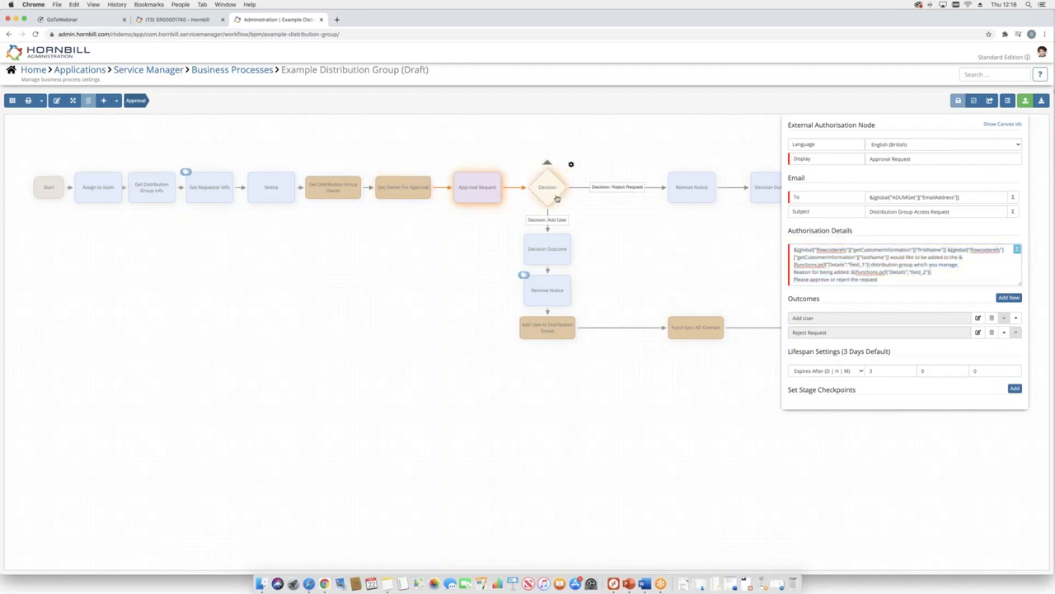
click(579, 315)
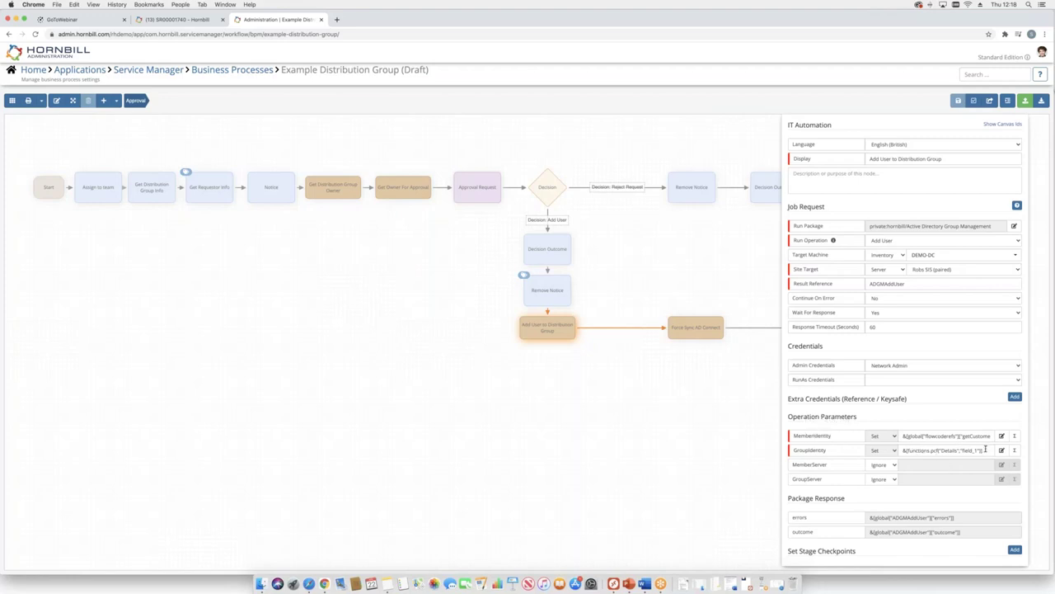
- Highlight the GroupIdentity value, then draw a new connector out of the Decision step
triple_click(918, 452)
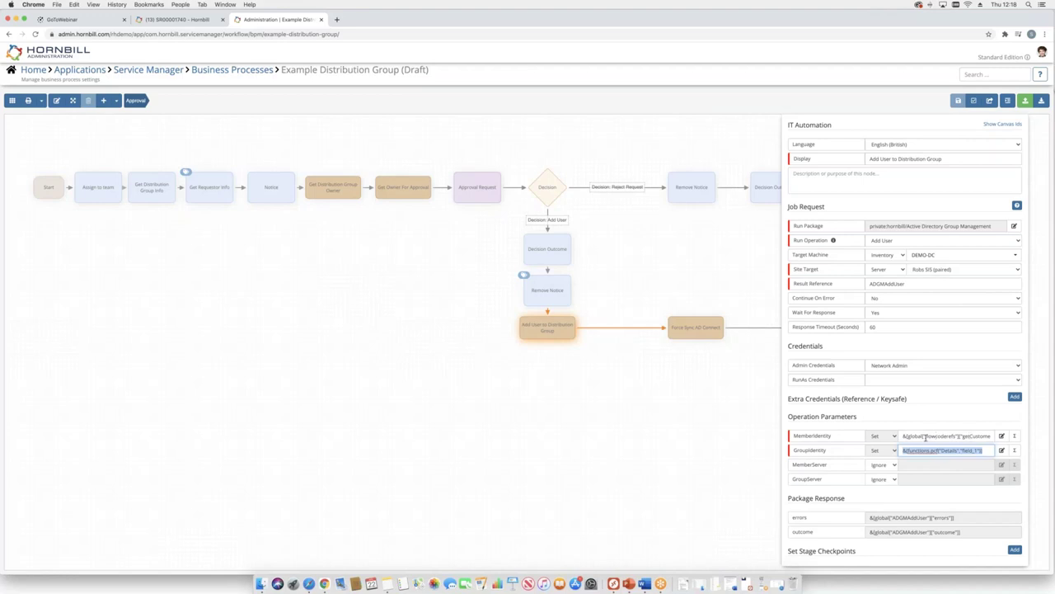
click(341, 340)
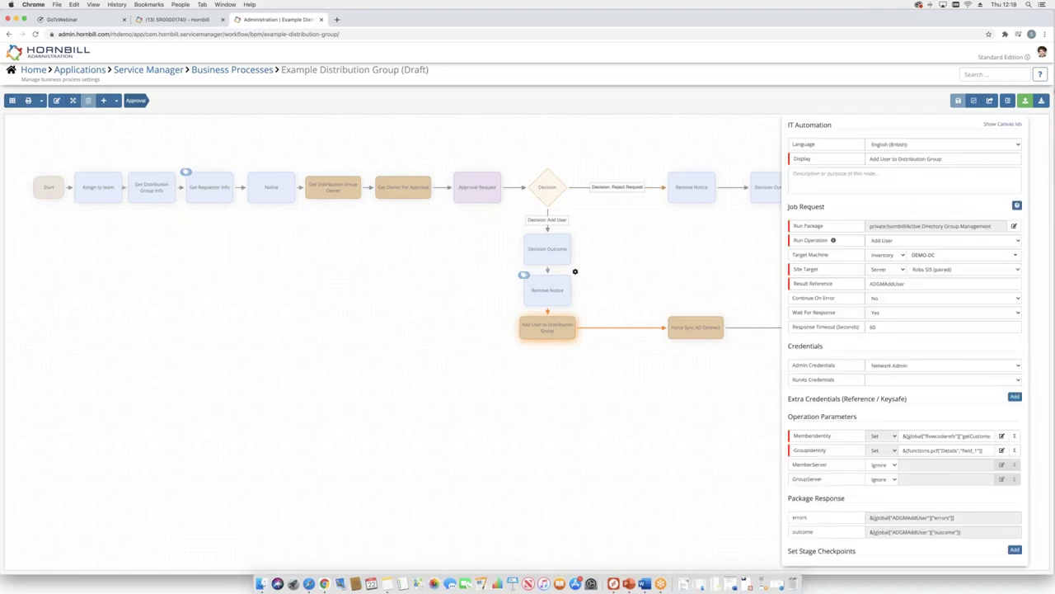
drag(546, 165, 359, 346)
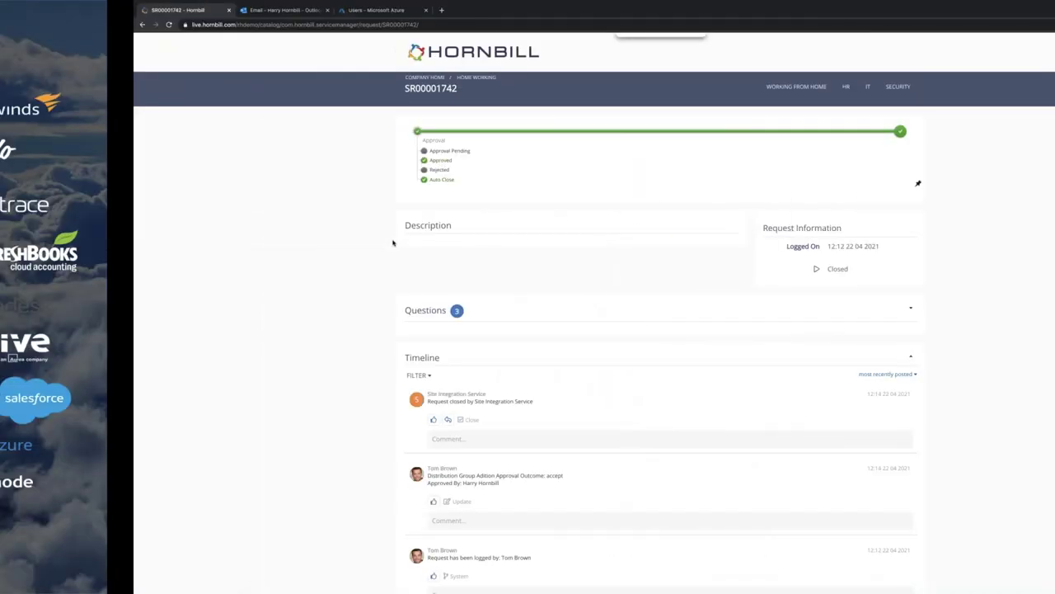
- Exit the slideshow to show the Hornbill 'Making Life at Work Better' title slide
key(Escape)
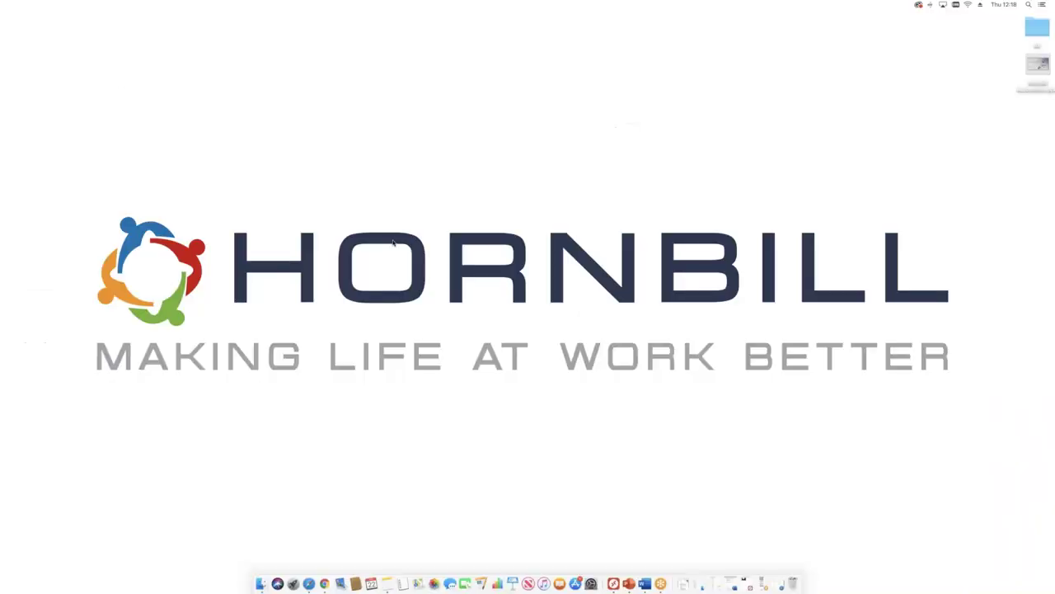